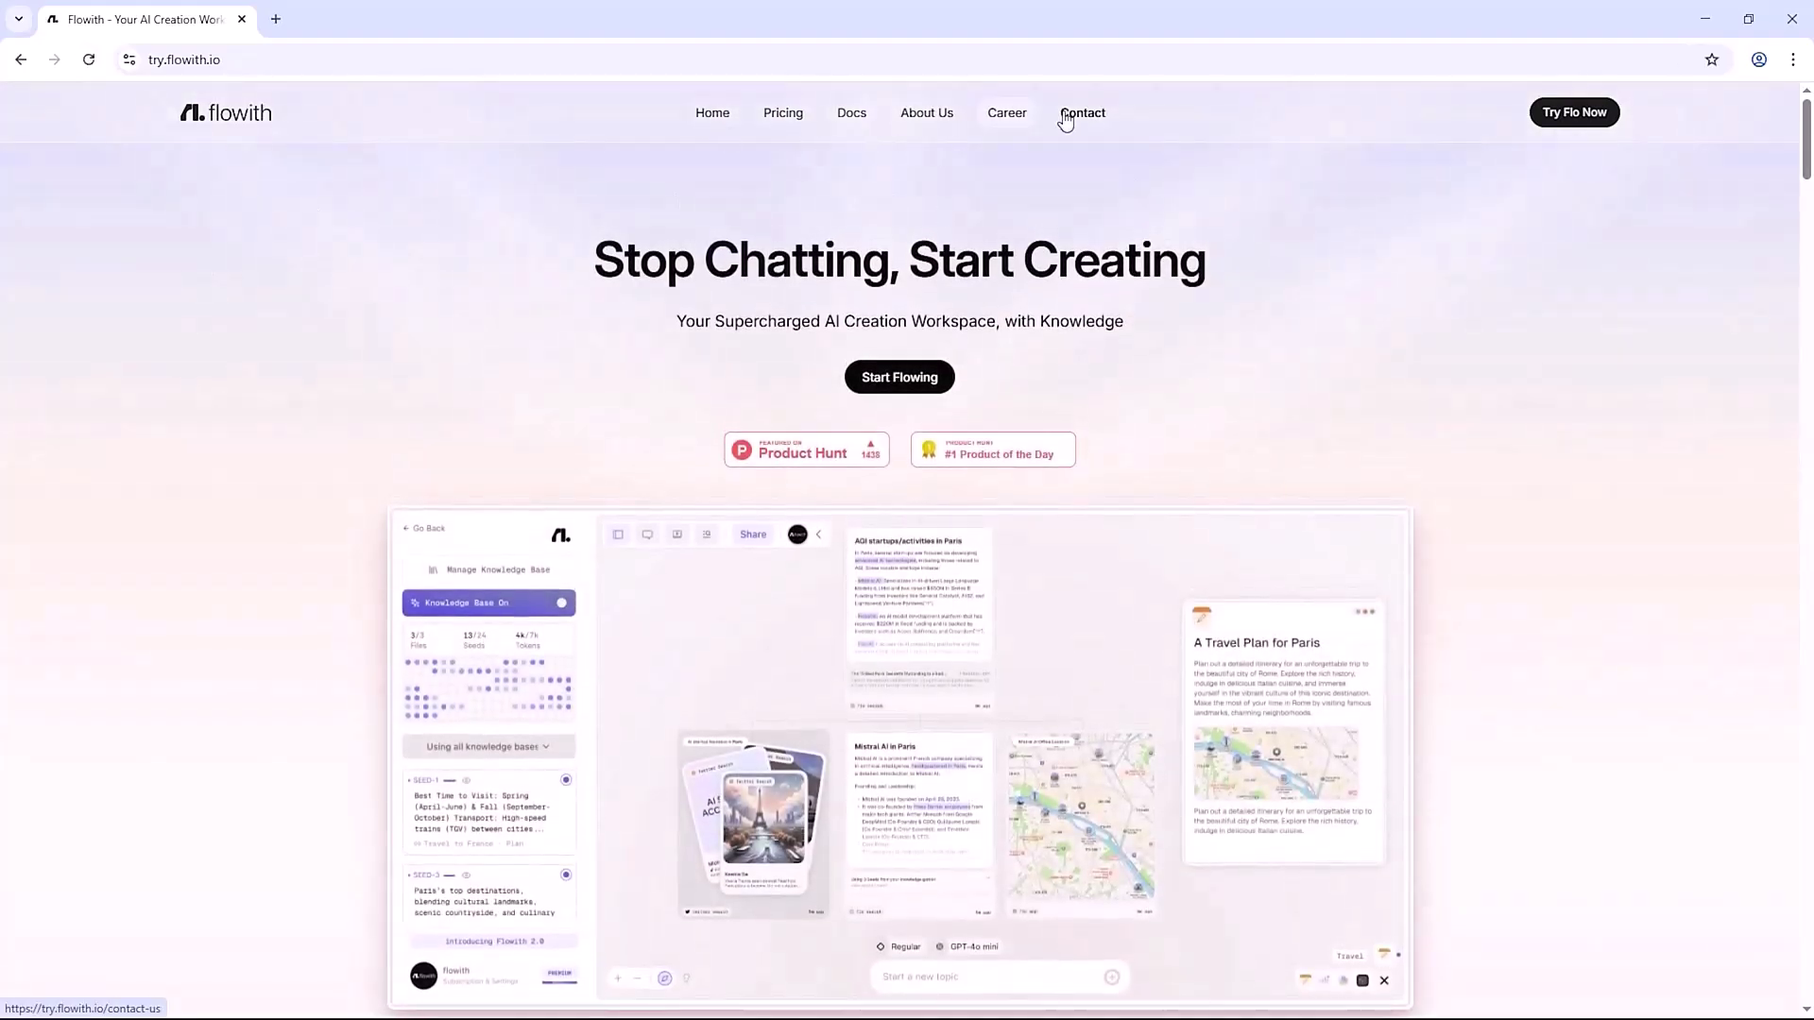
Scroll through the Flowith landing page, previewing the YouTube Kit agent workflow and its generated logos
scroll(1312, 365, down, 15)
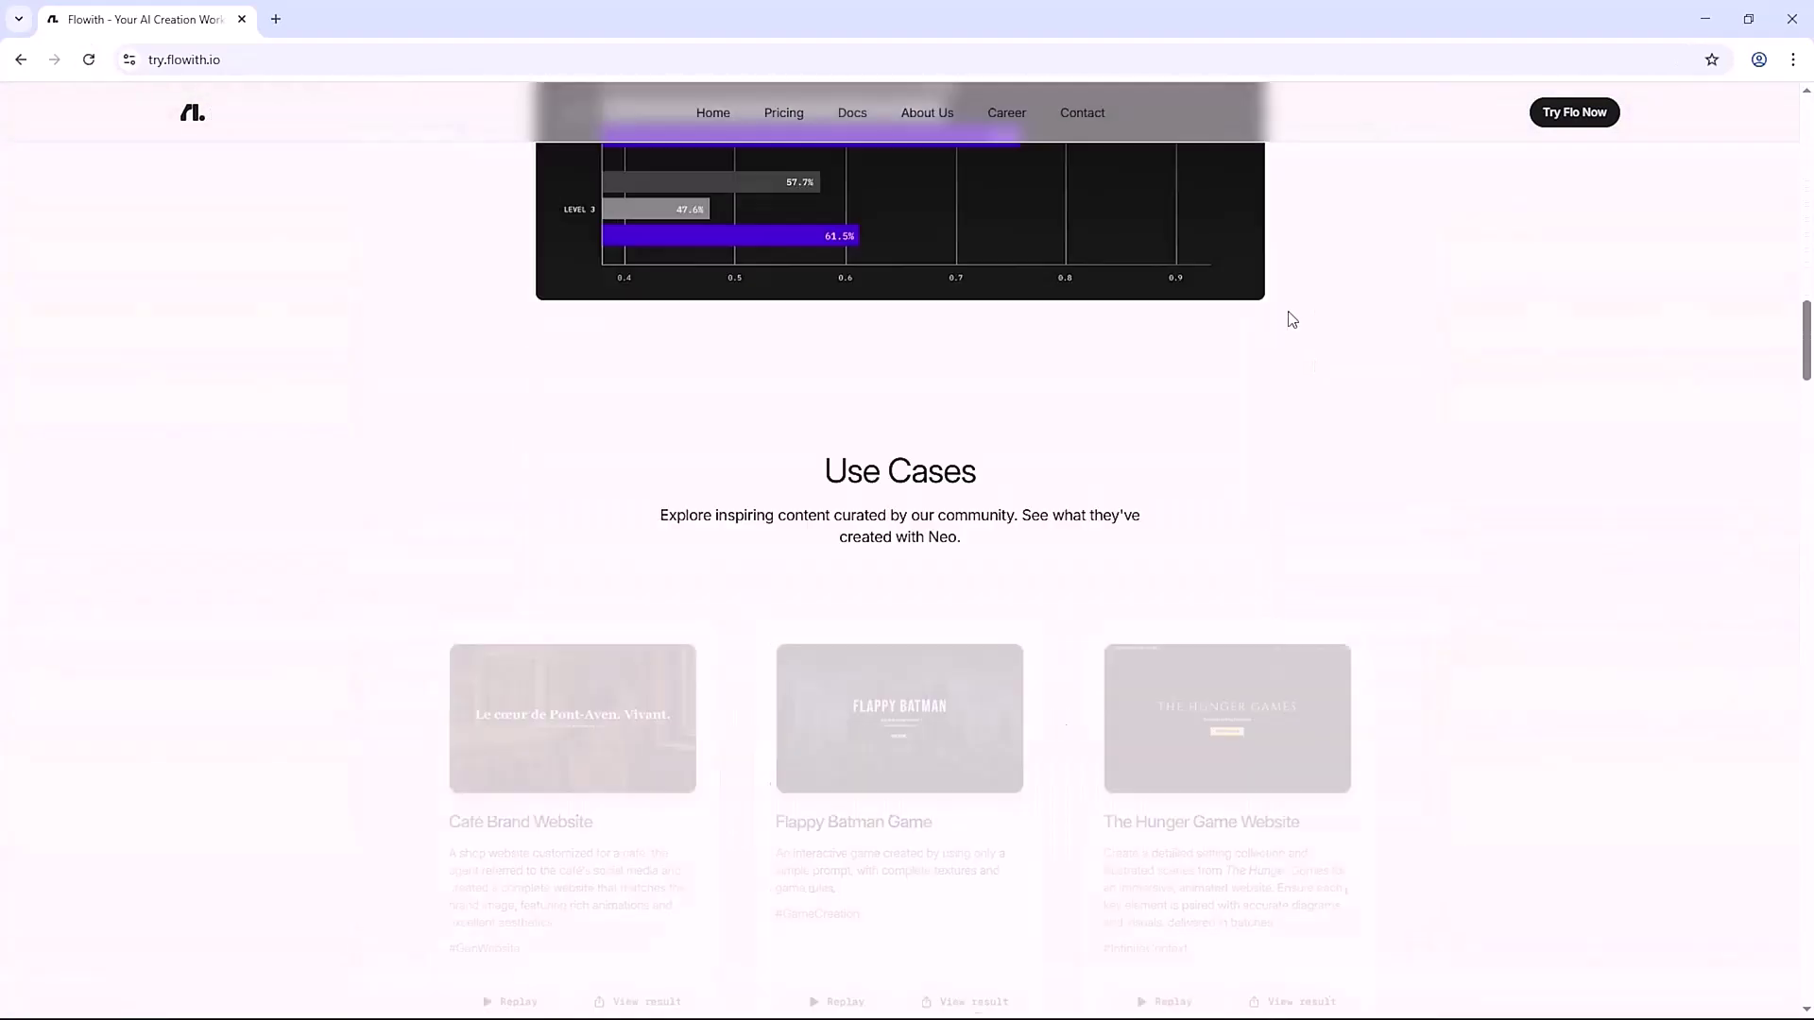
scroll(1292, 319, down, 15)
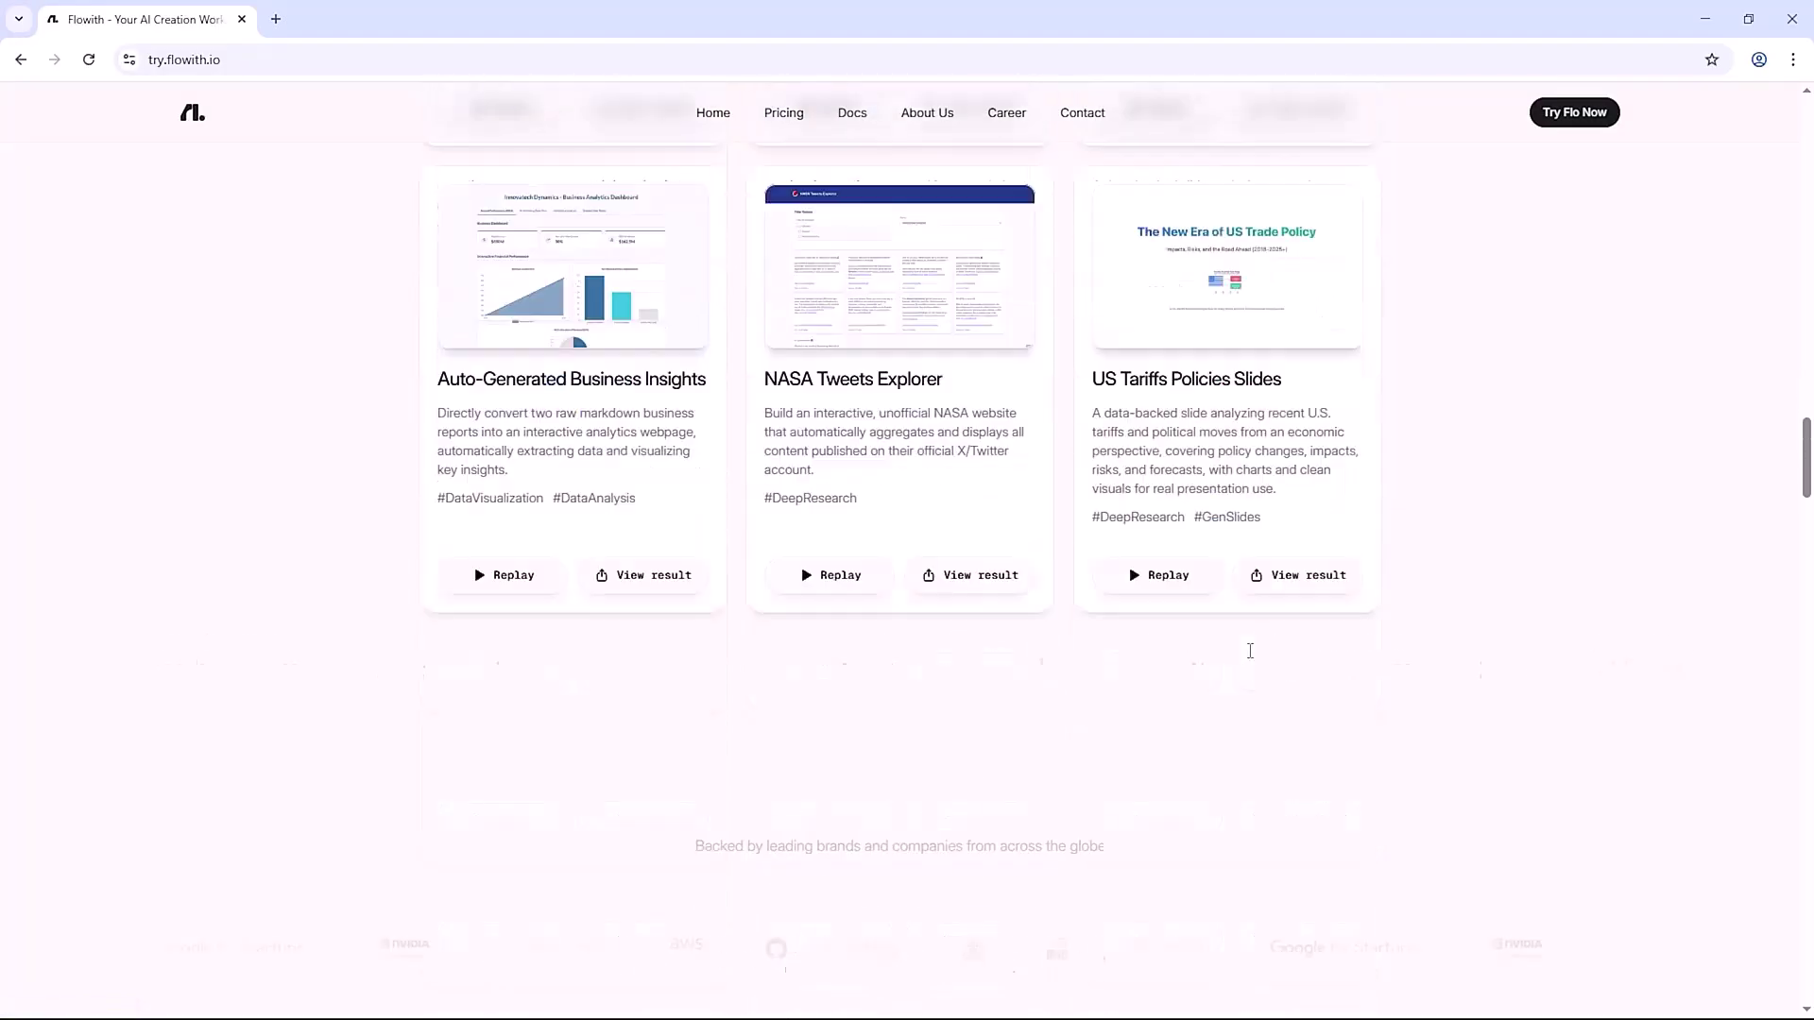
scroll(1247, 650, down, 10)
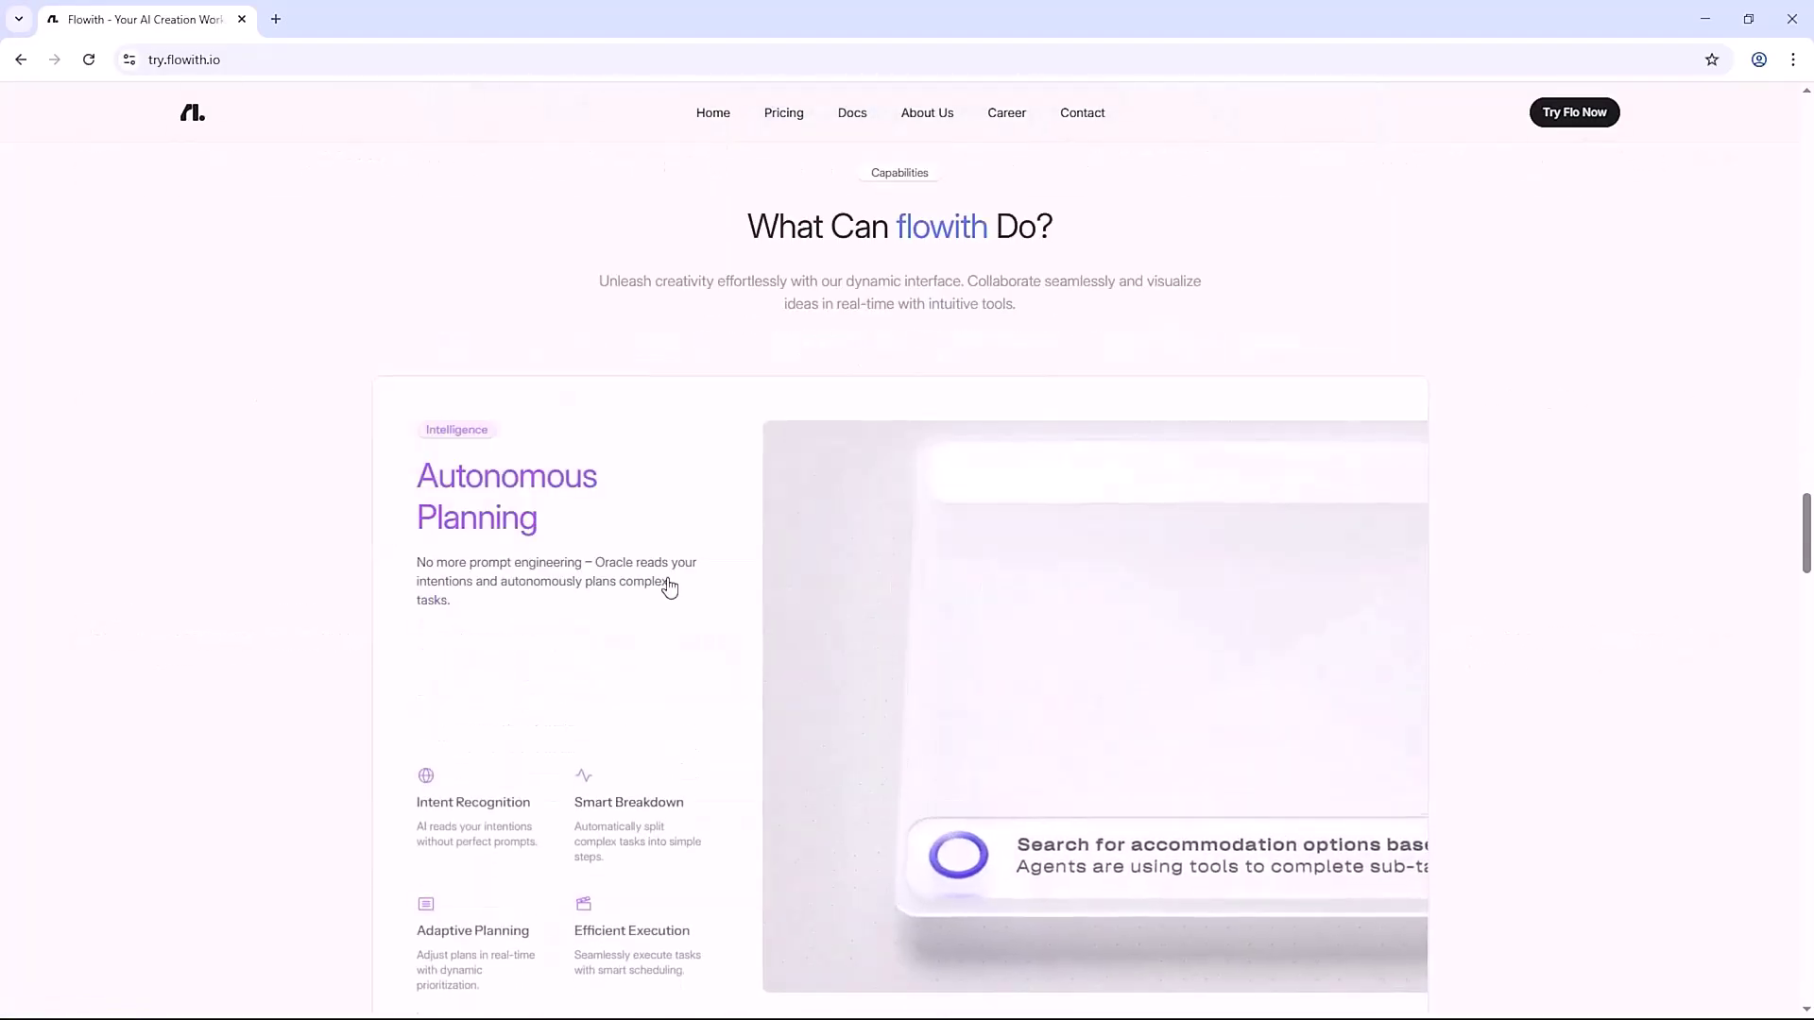
scroll(646, 587, down, 1)
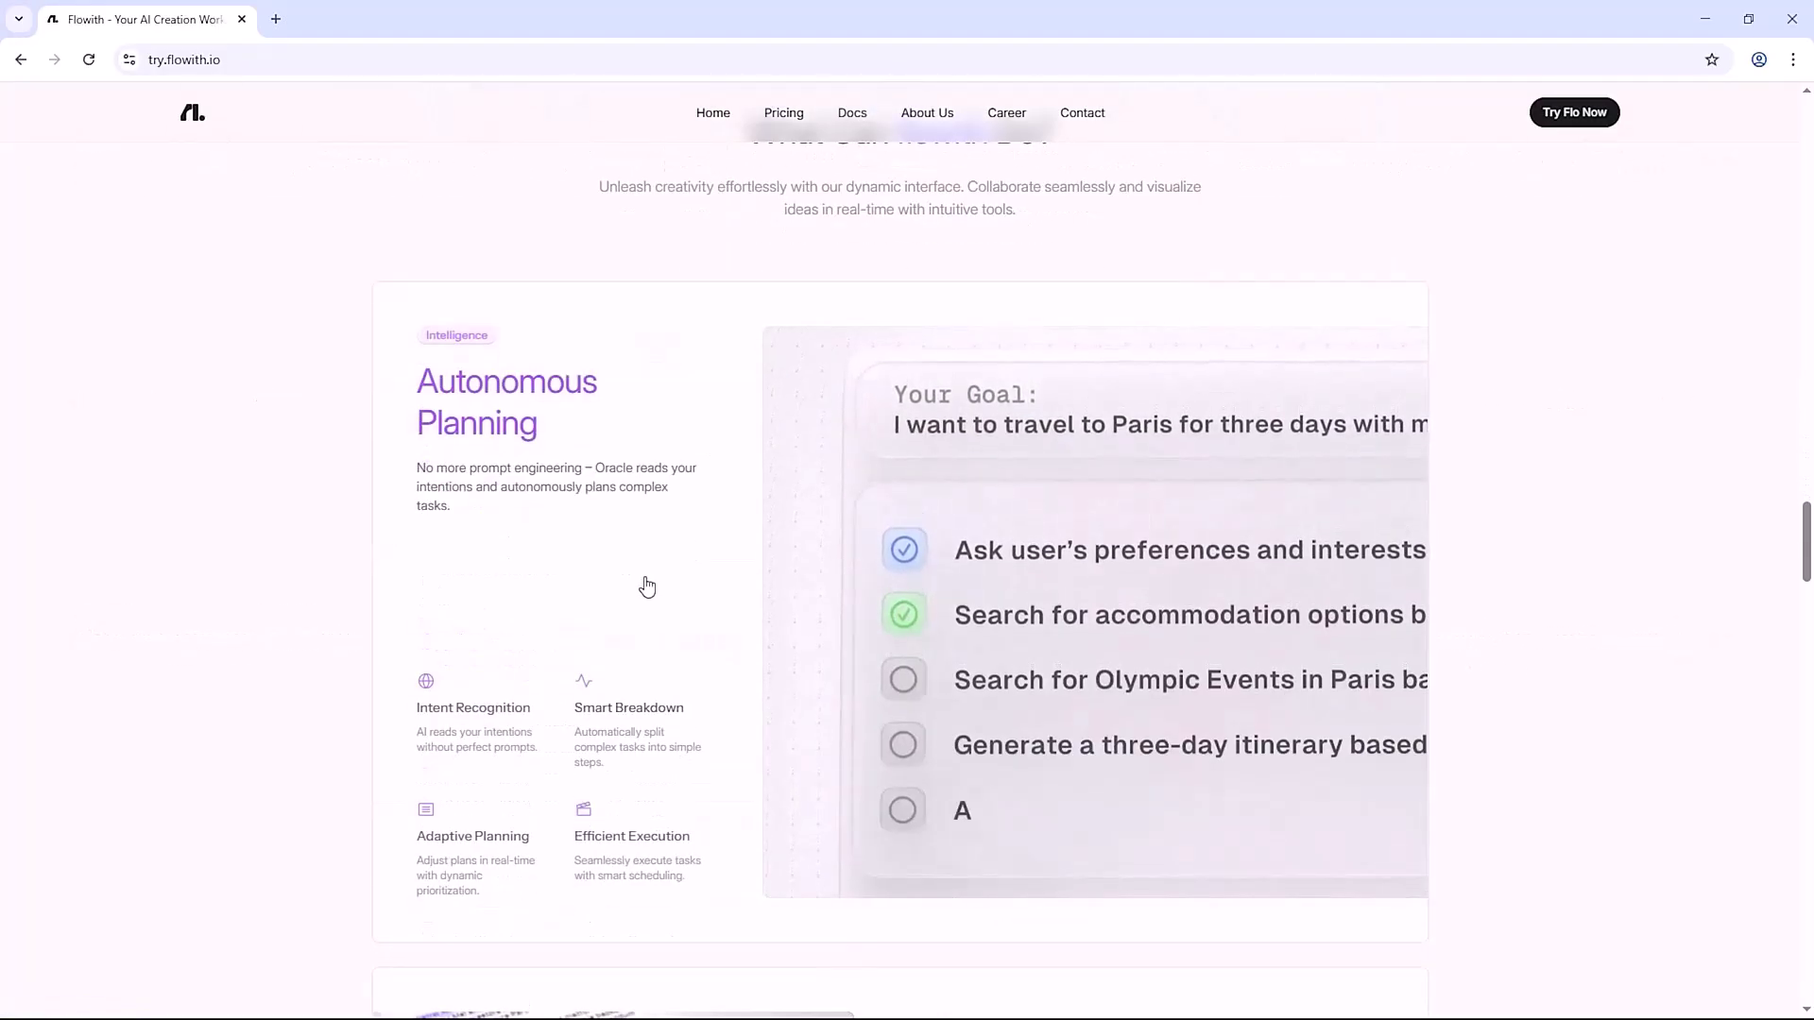
scroll(646, 583, down, 7)
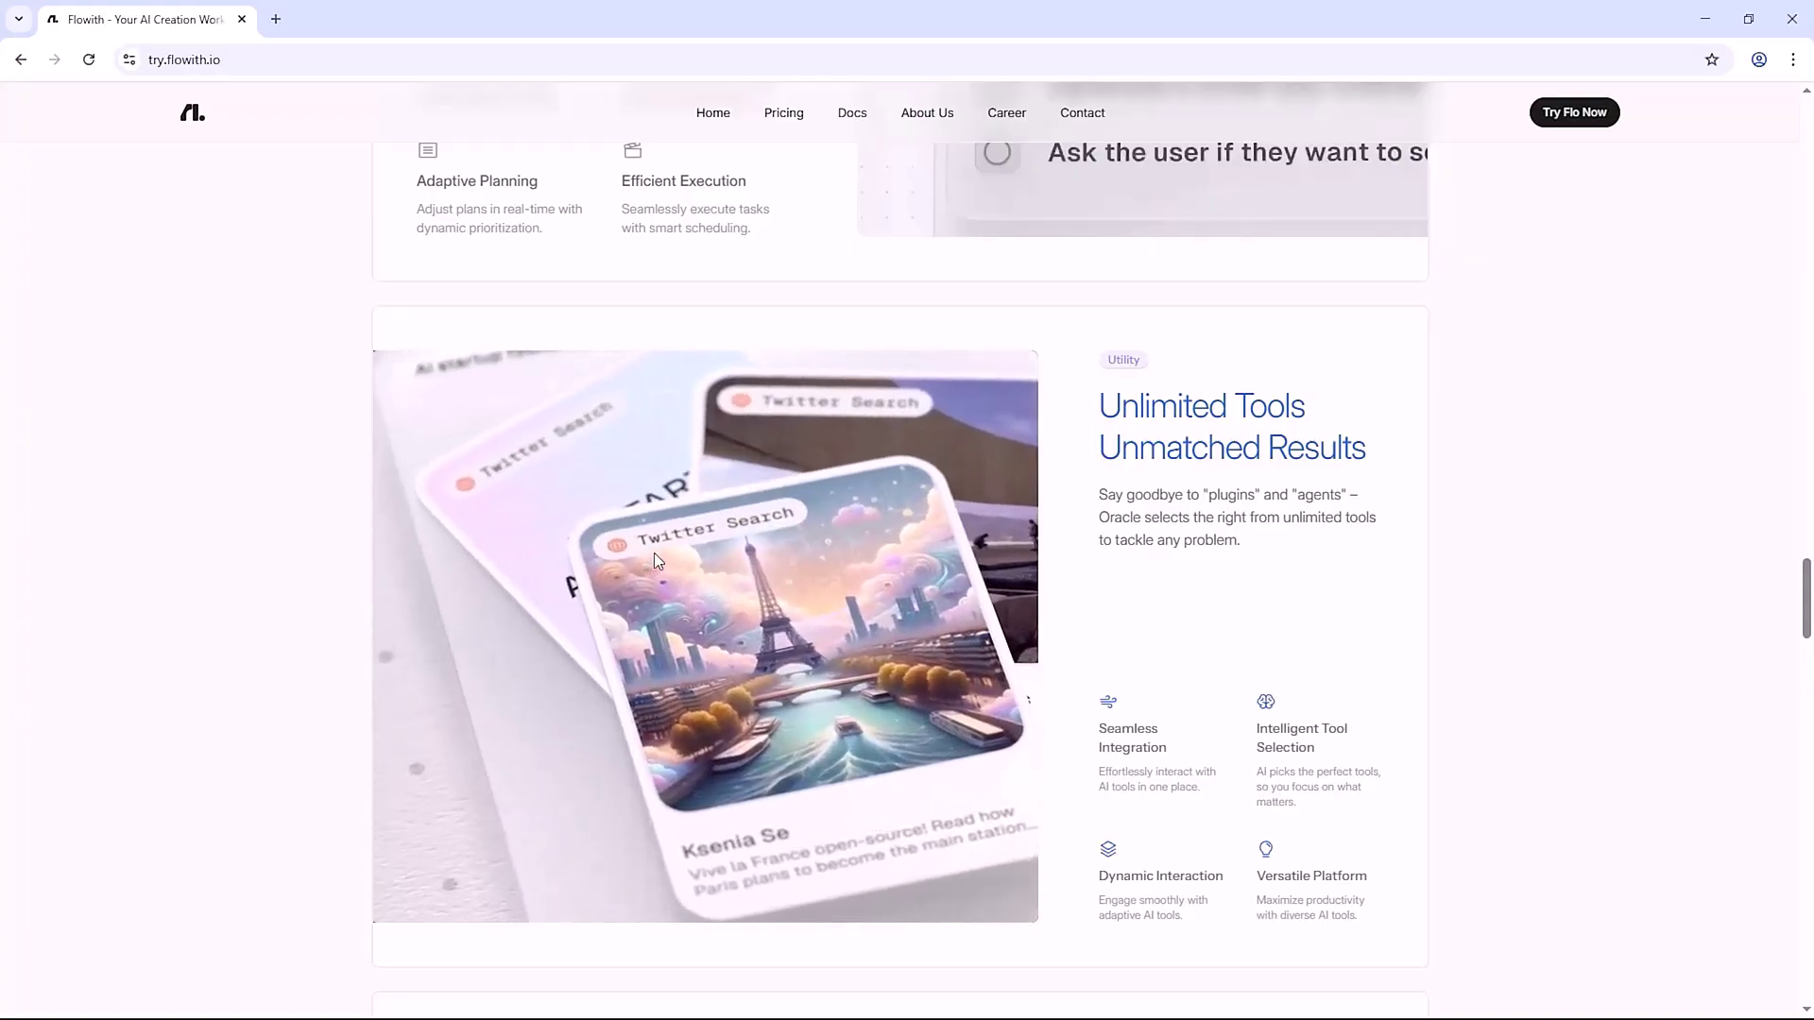
scroll(658, 560, down, 7)
scroll(657, 563, down, 1)
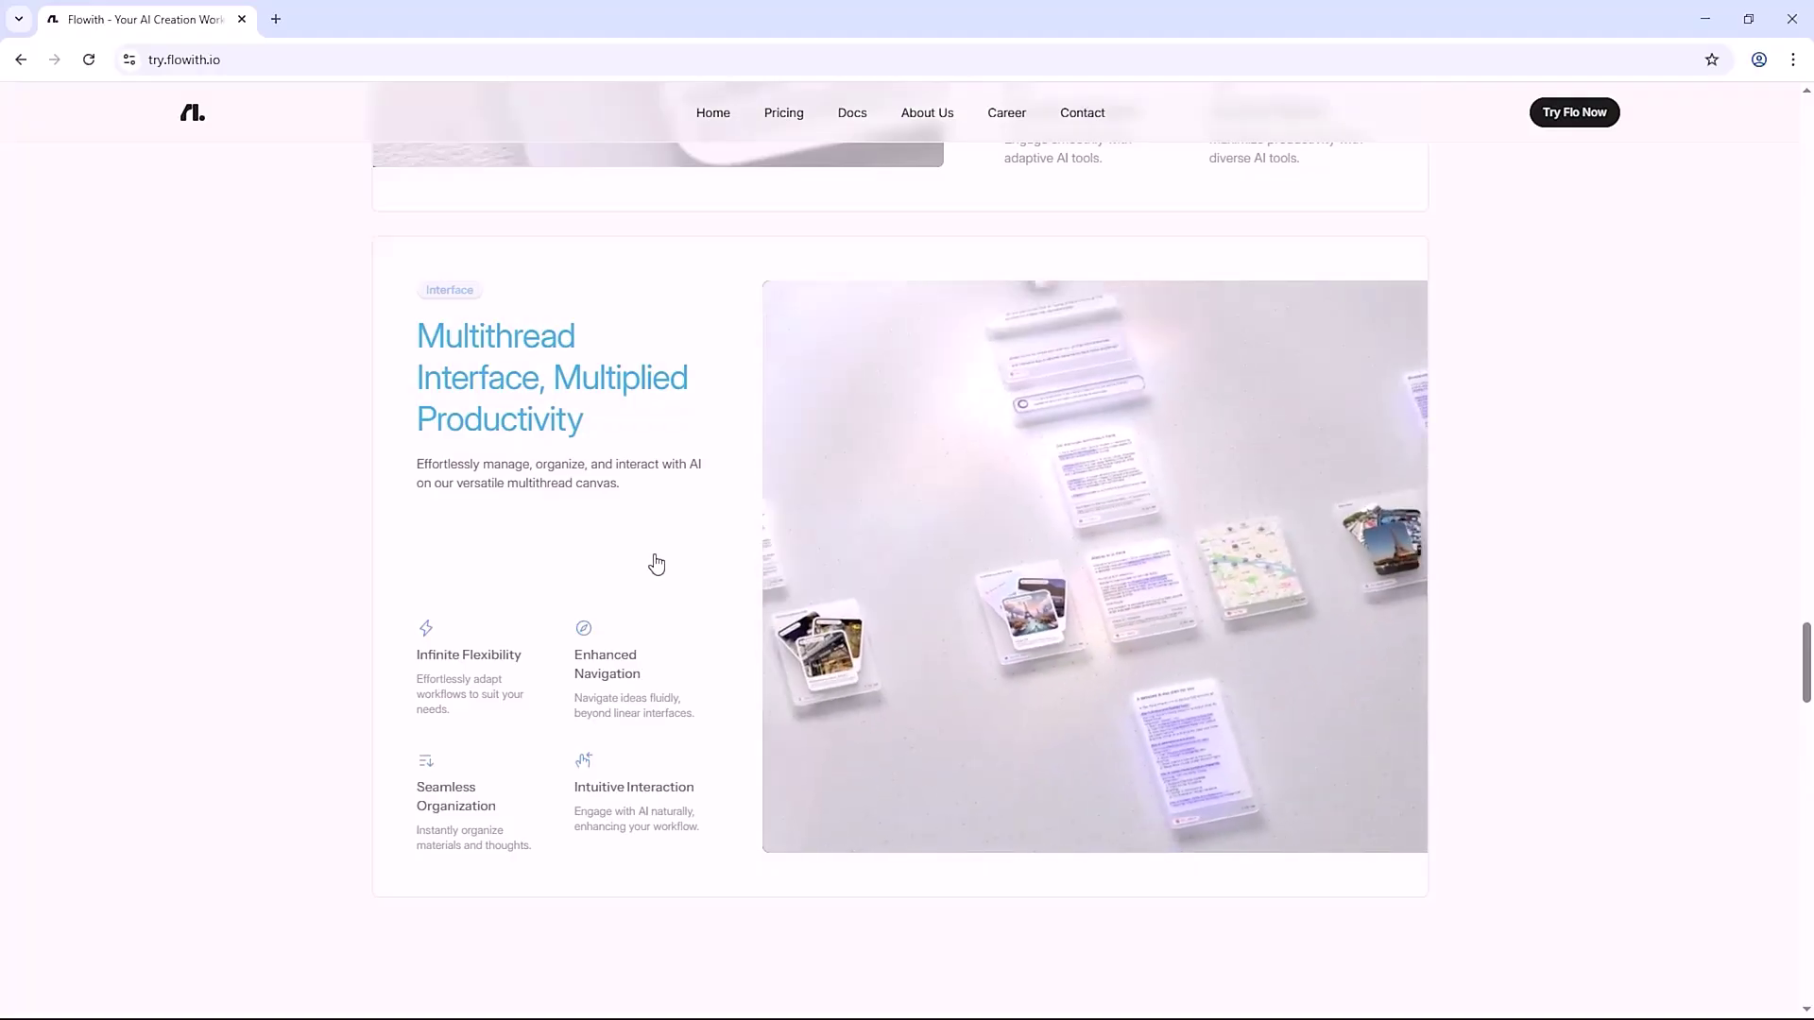
scroll(657, 563, down, 8)
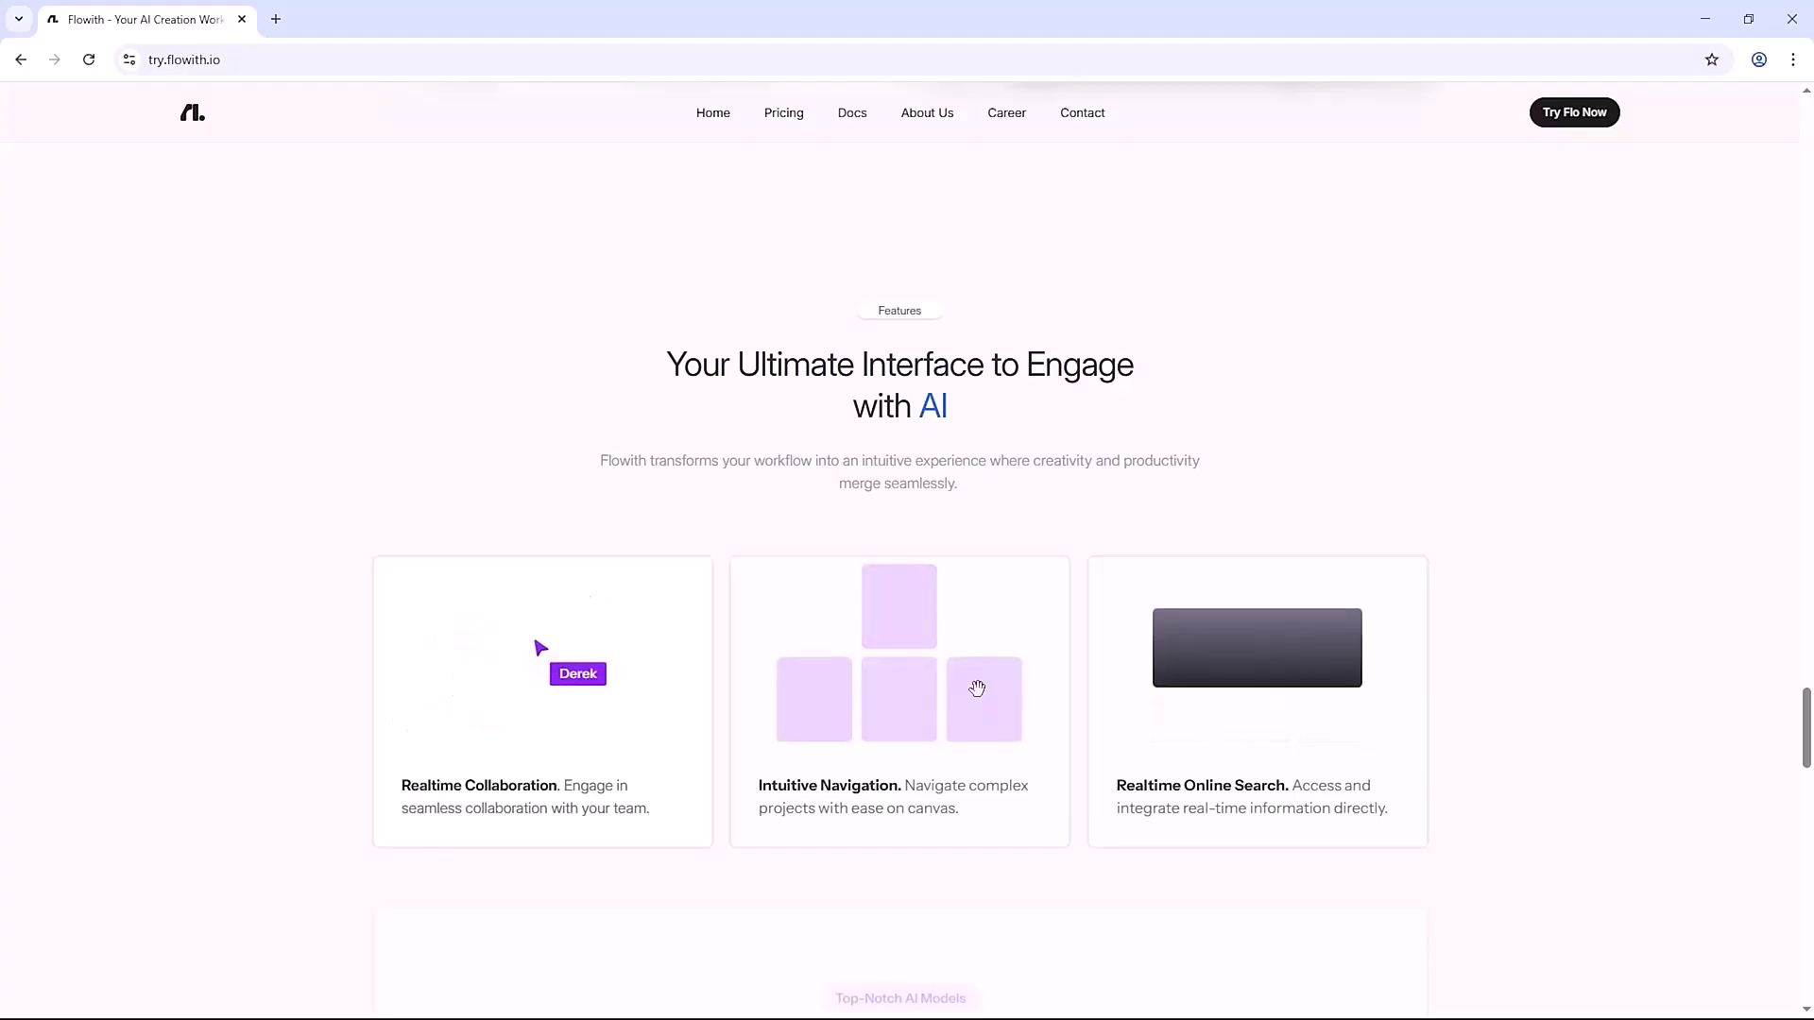
scroll(1187, 571, down, 2)
scroll(875, 628, down, 4)
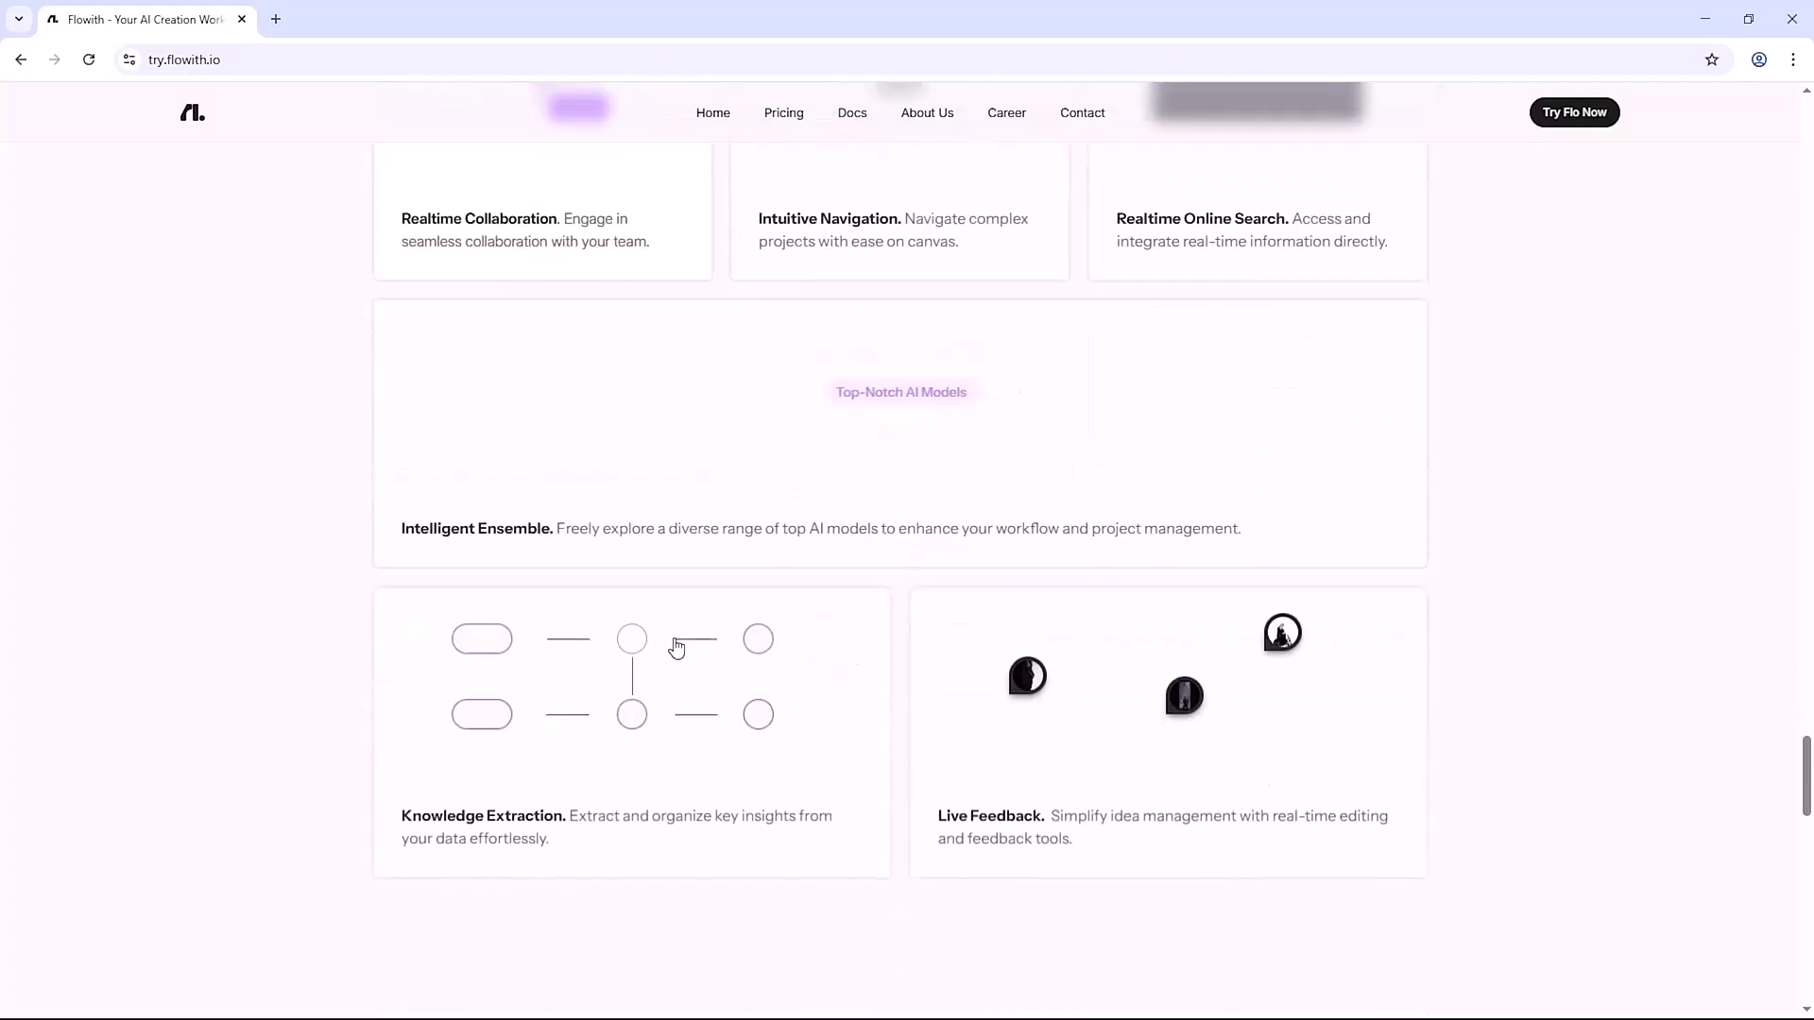
scroll(677, 648, down, 9)
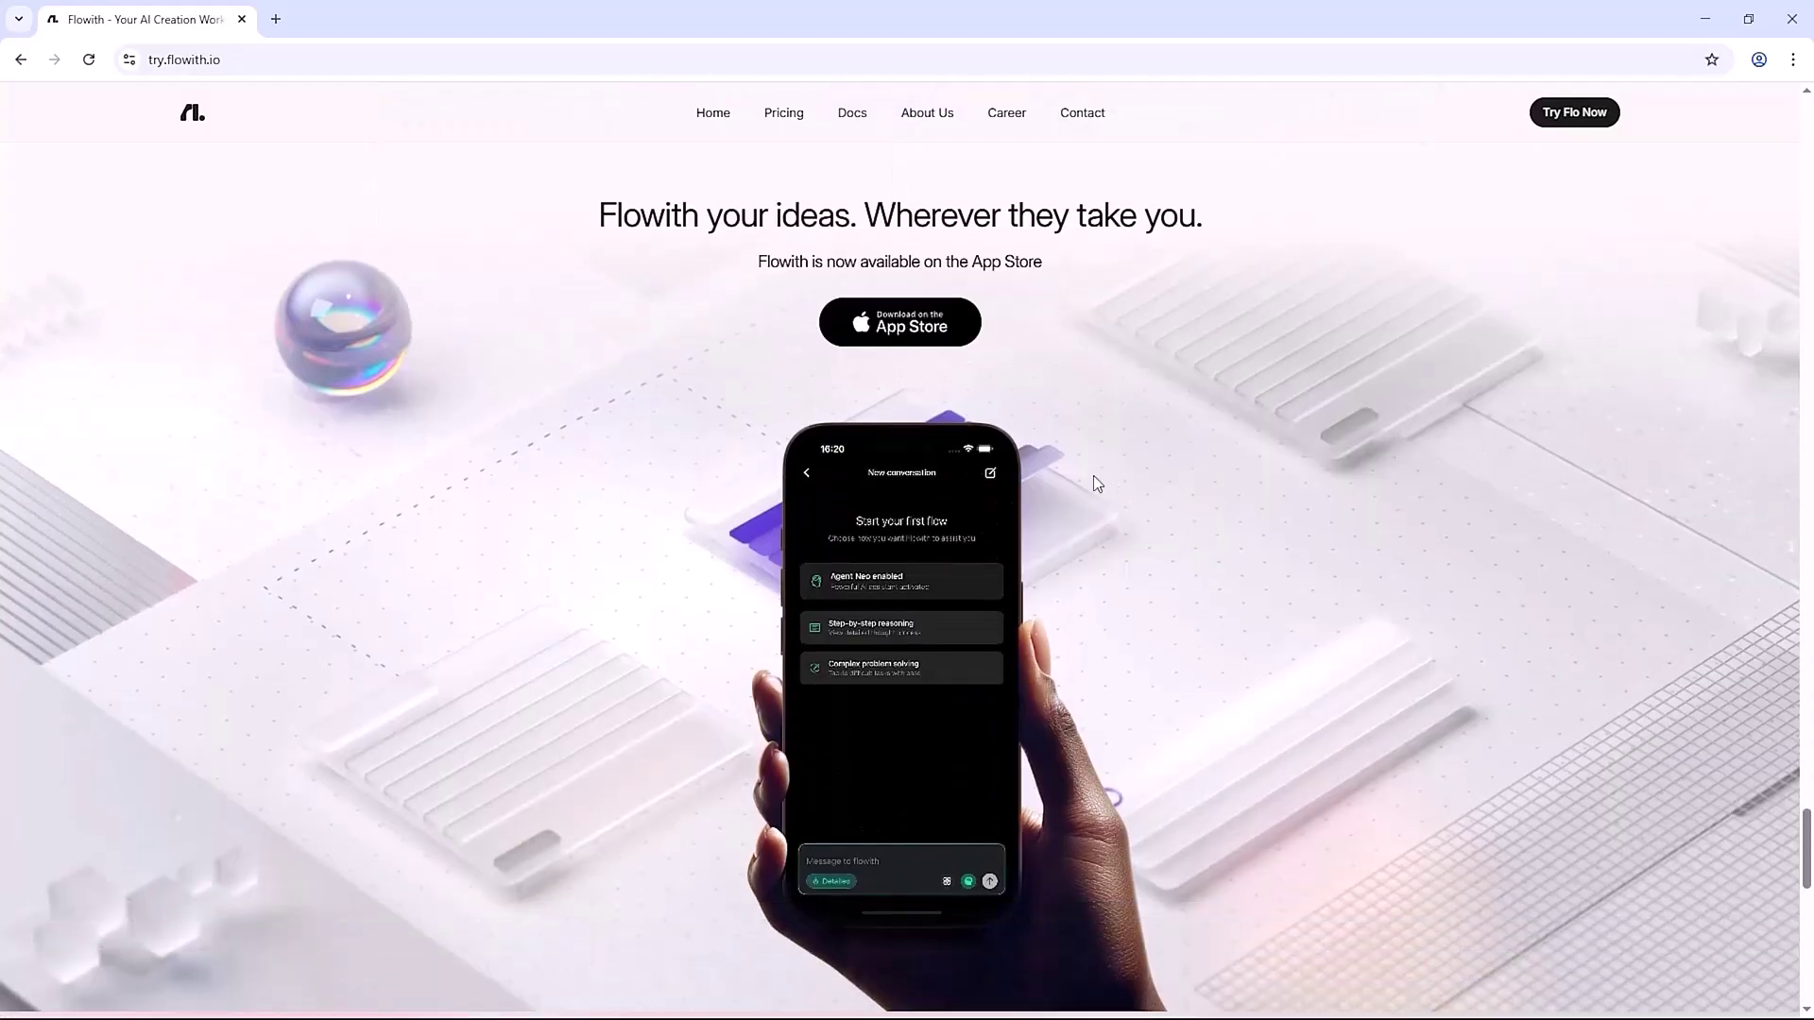
scroll(1122, 494, down, 15)
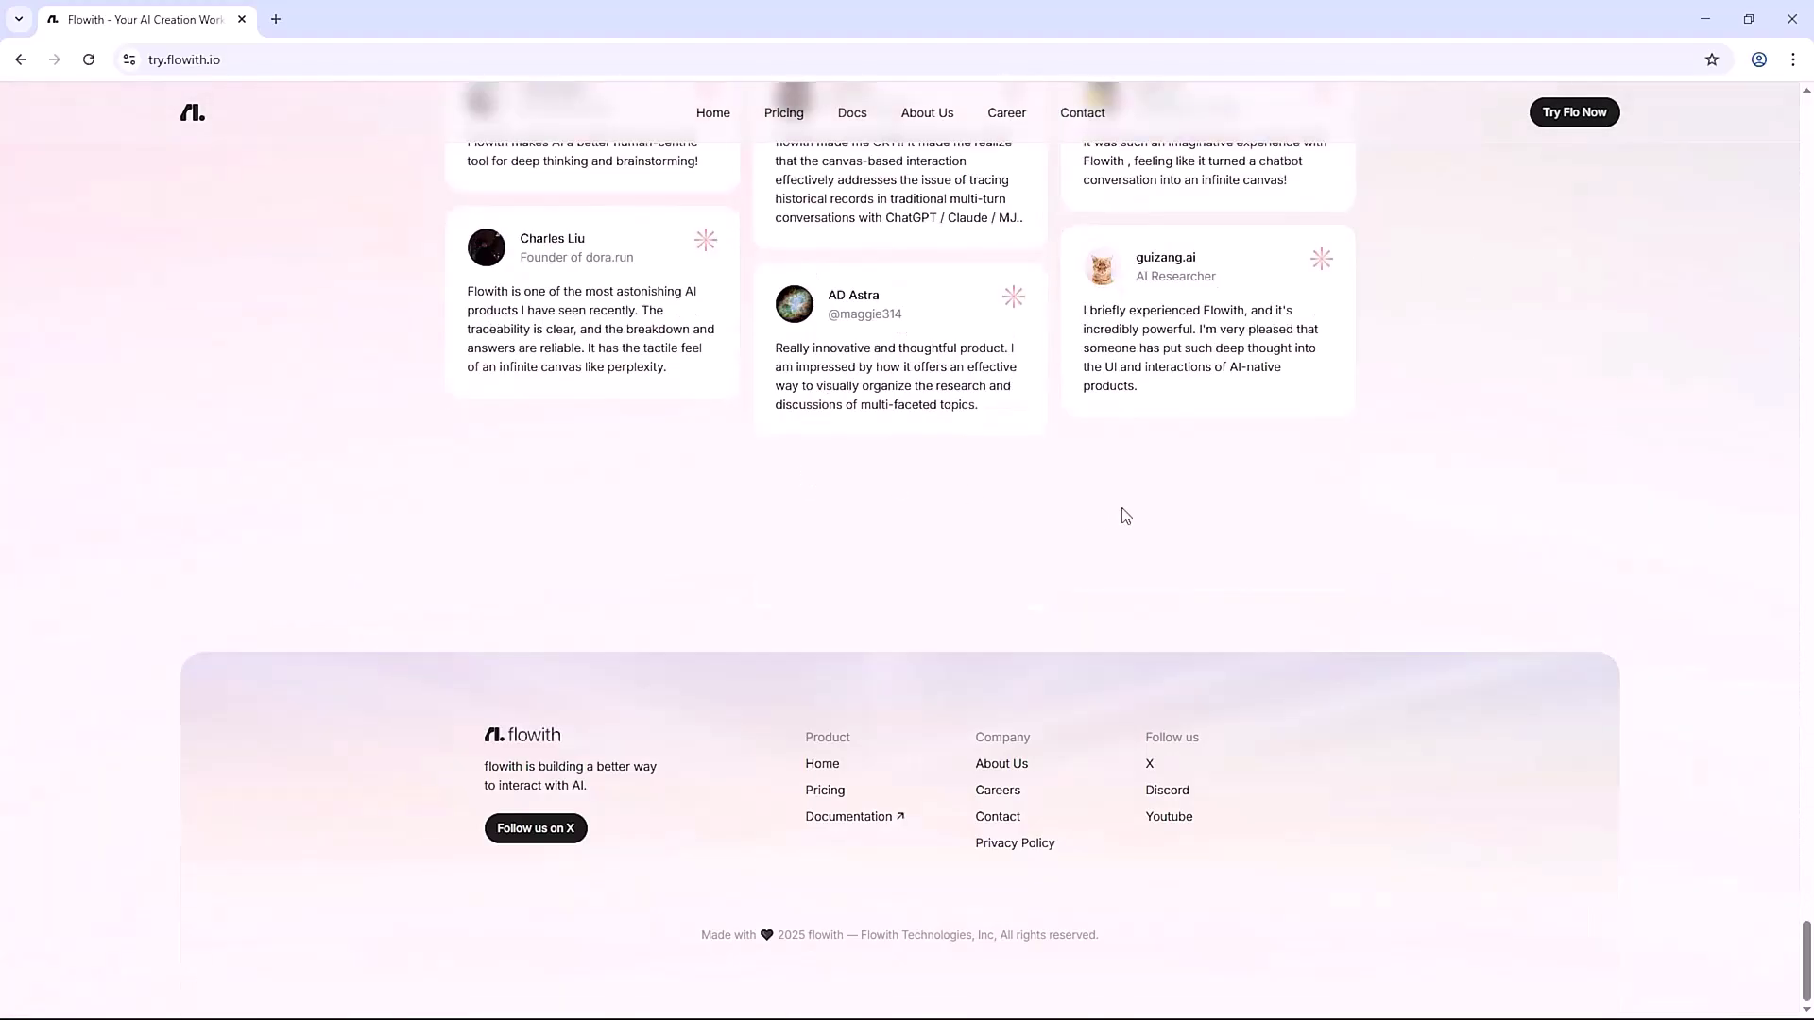
scroll(1226, 354, up, 20)
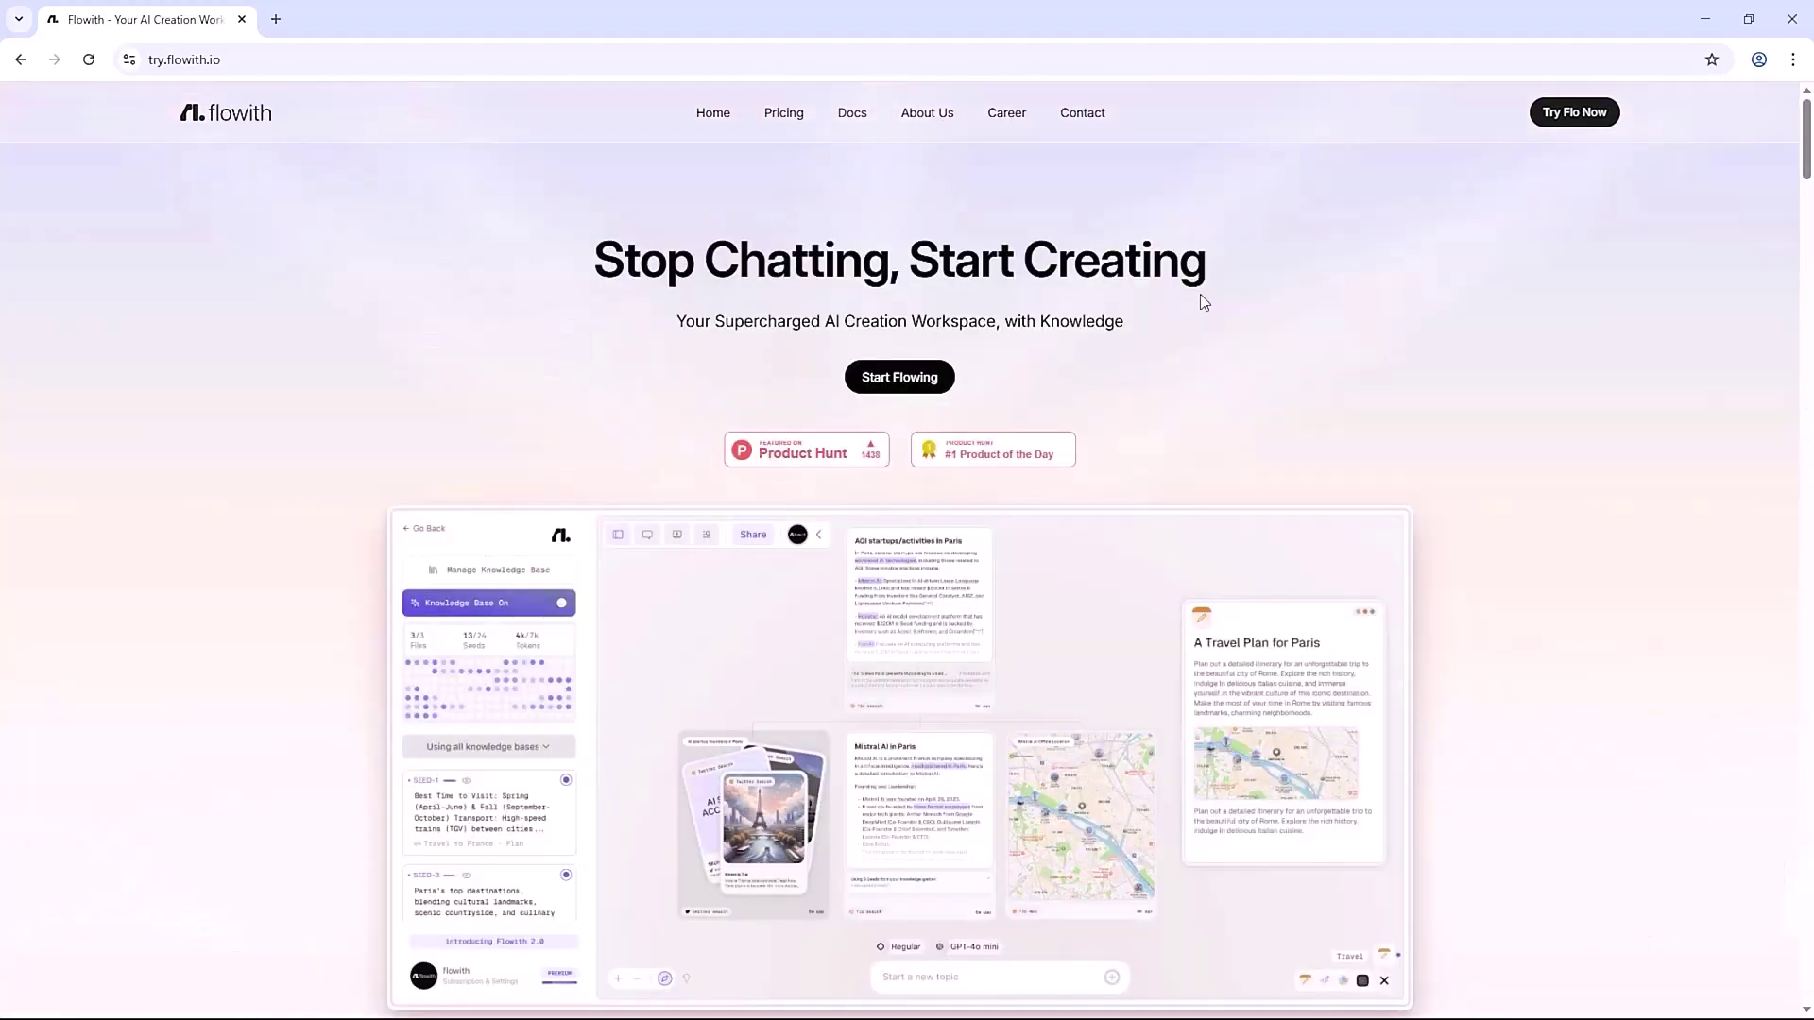
Open the blank Flowith workspace in a new tab, keeping GPT 4.1, with Agent Mode on
click(898, 373)
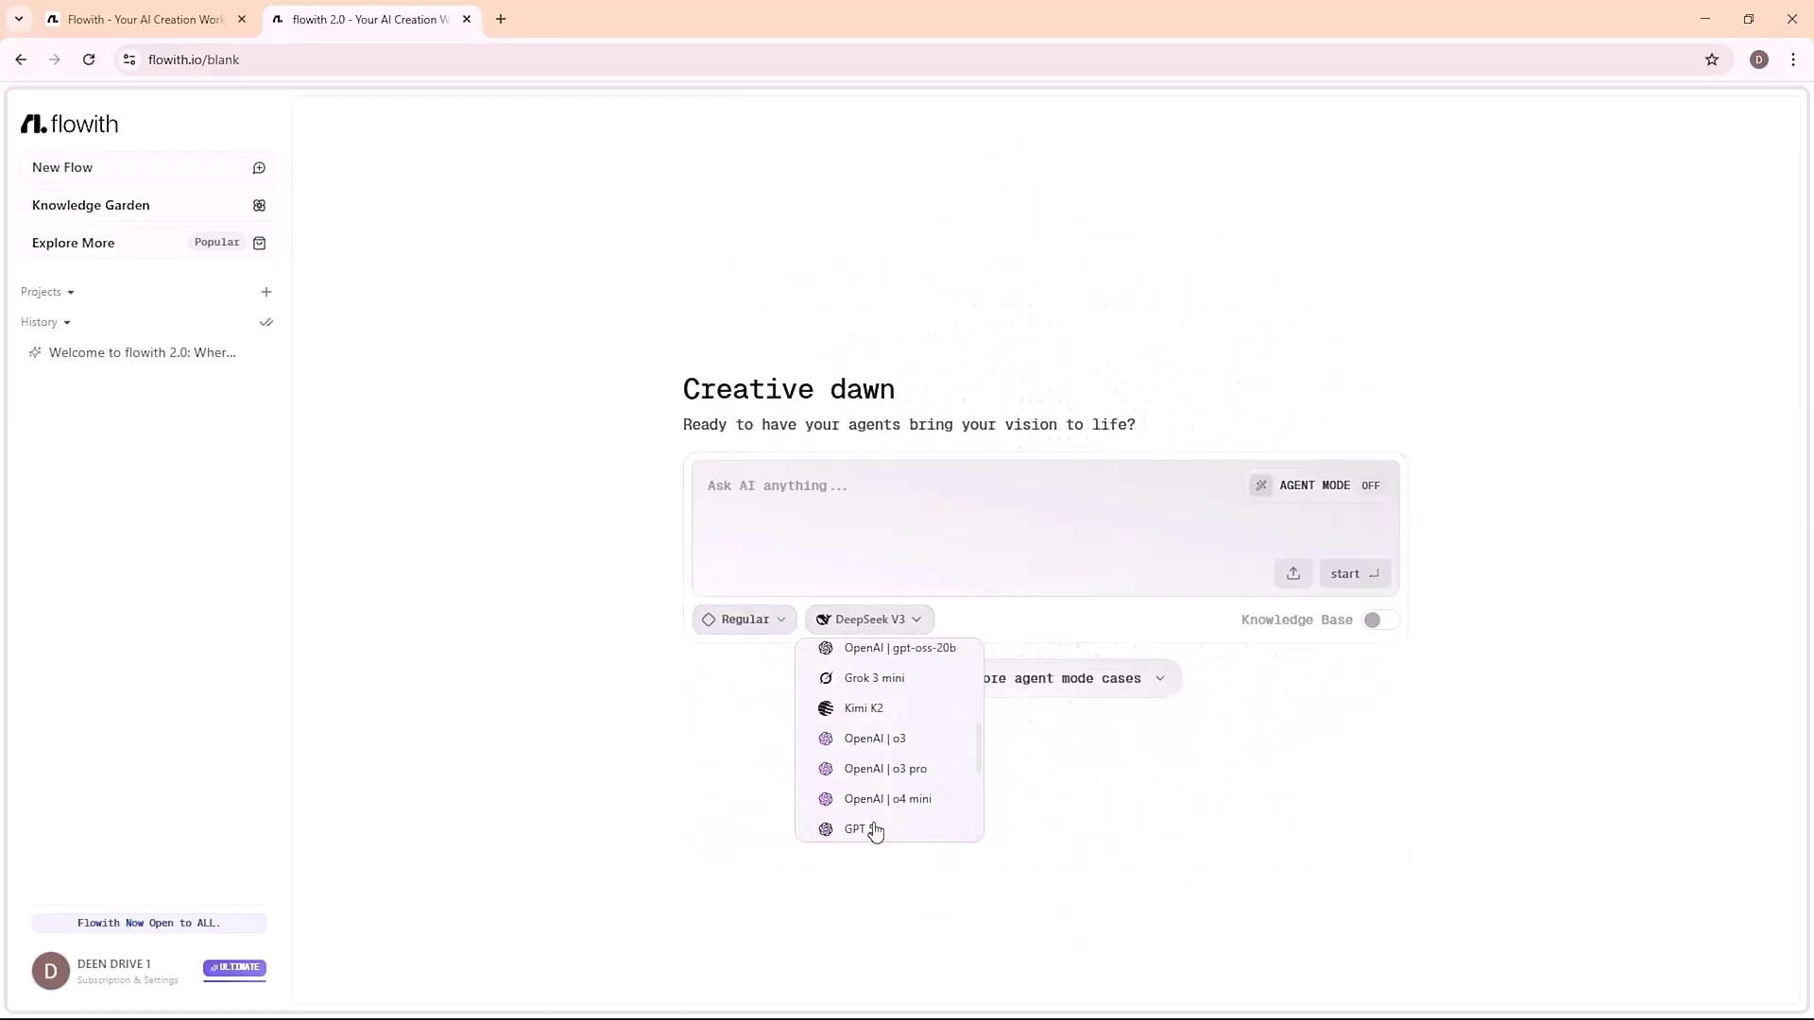
click(915, 626)
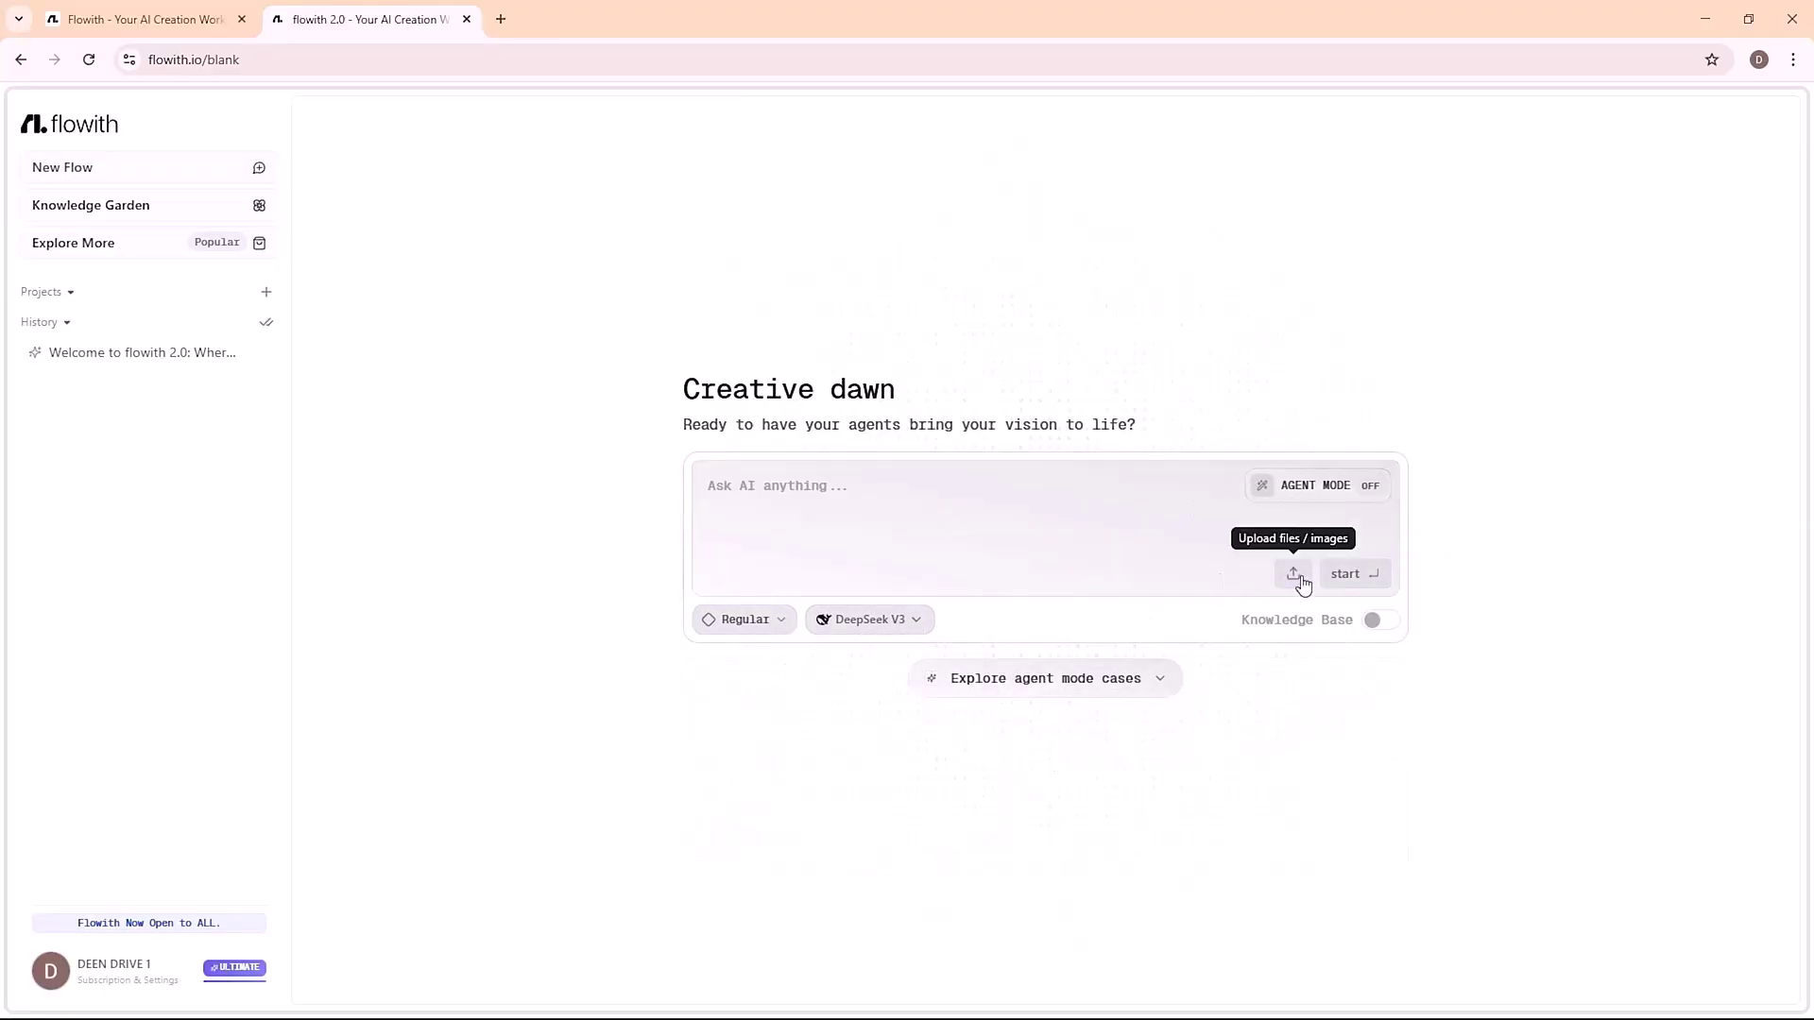
click(1322, 486)
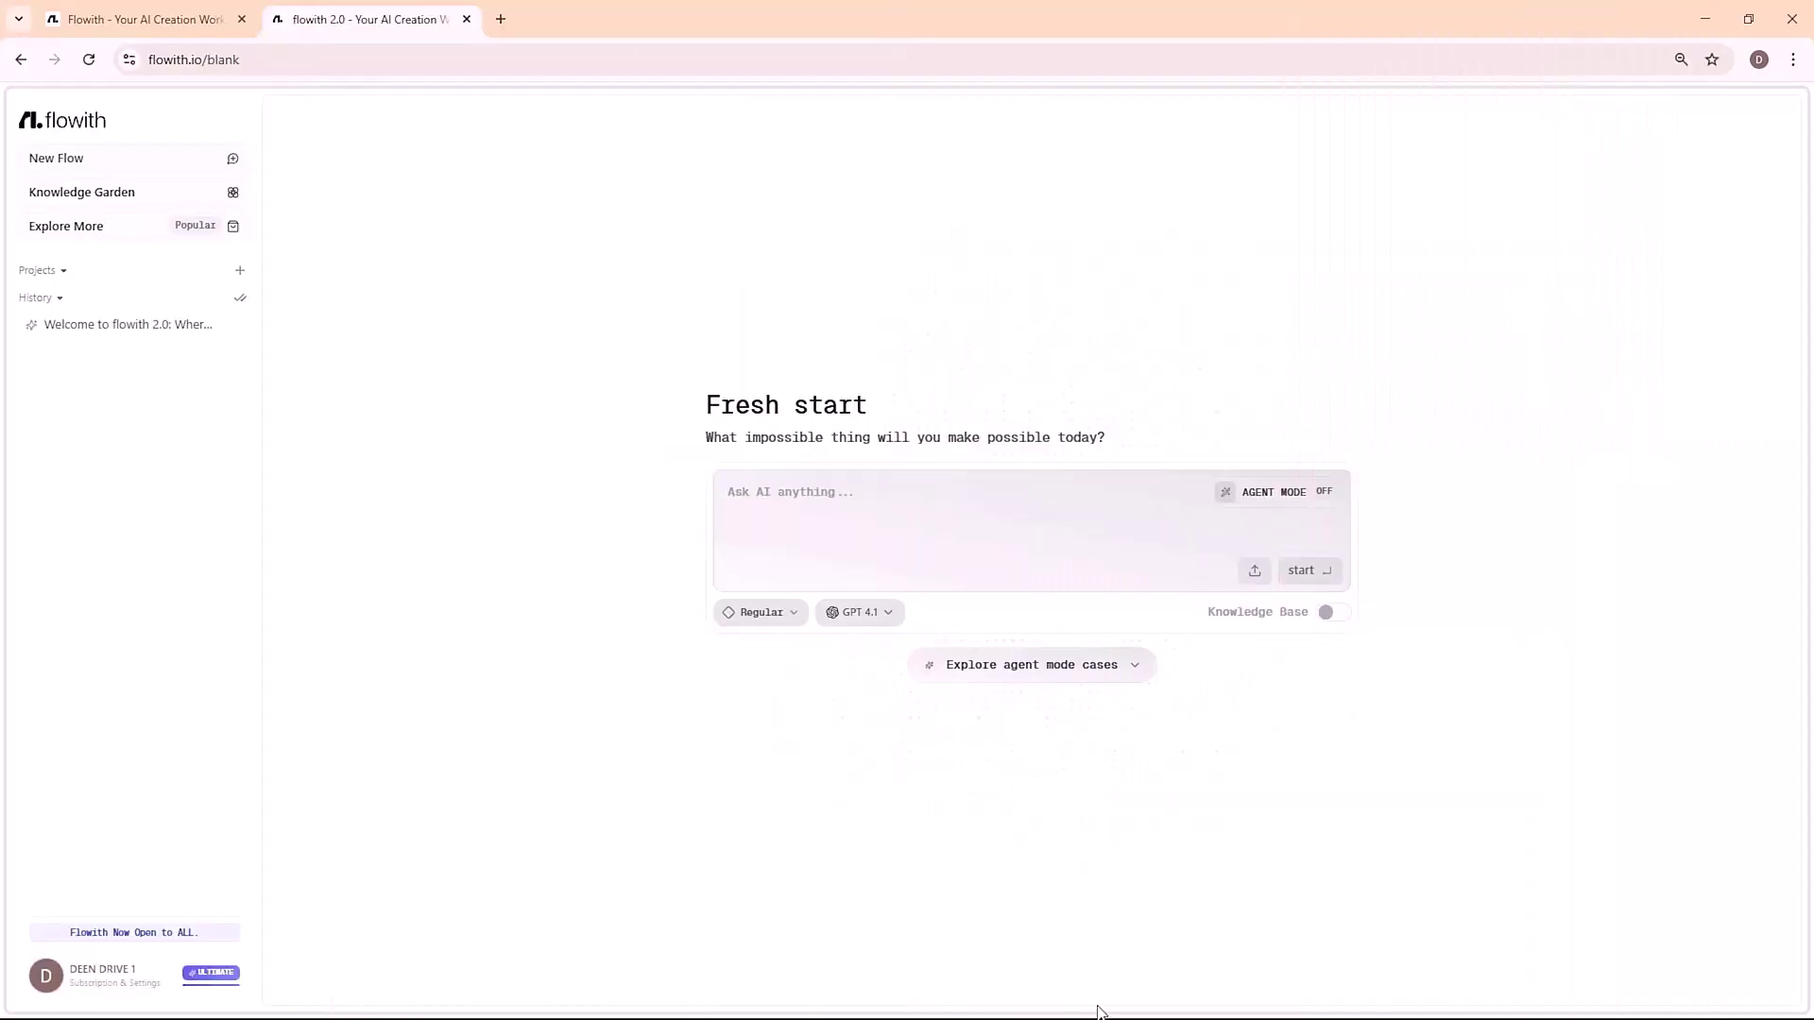
Paste the tech-reviewer YouTube channel kit prompt and launch it as an Agent Neo task
text("Build a complete YouTube channel kit for a tech reviewer. Include a channel name, logo, banner, 3 intro video scripts, and a posting schedule for the first month.")
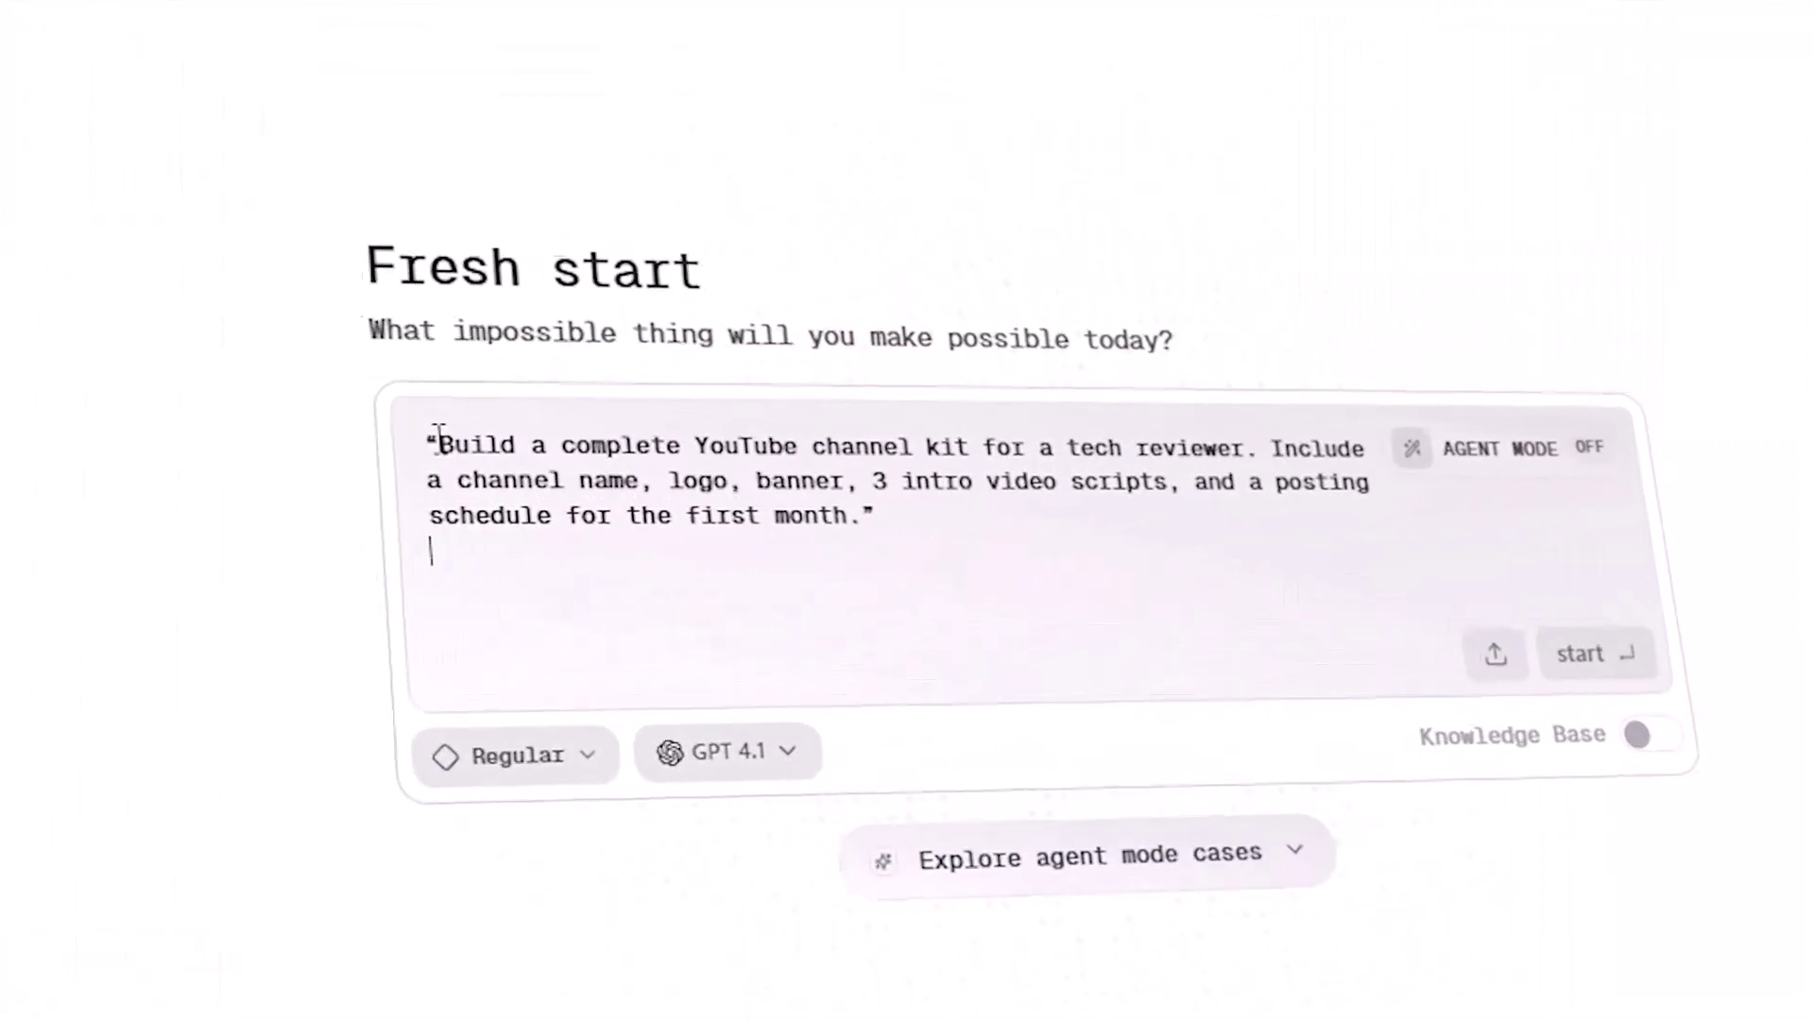
drag(746, 492, 811, 491)
drag(503, 430, 853, 538)
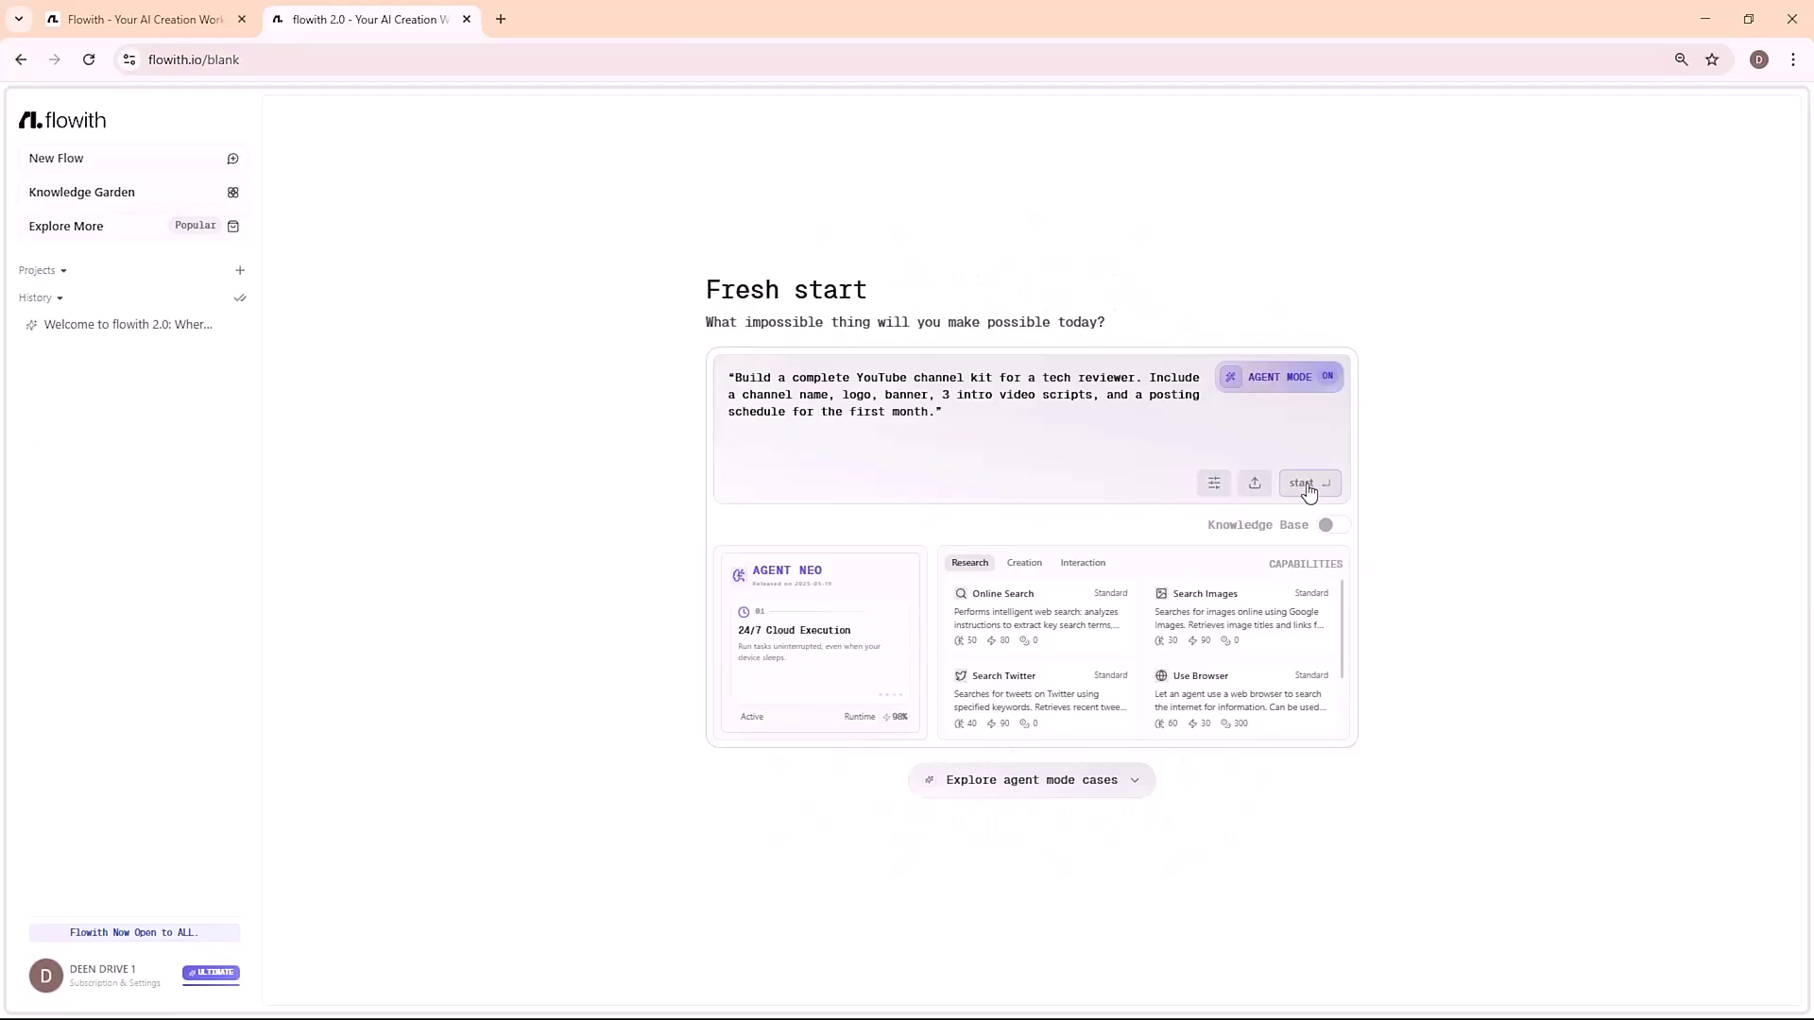
click(1305, 484)
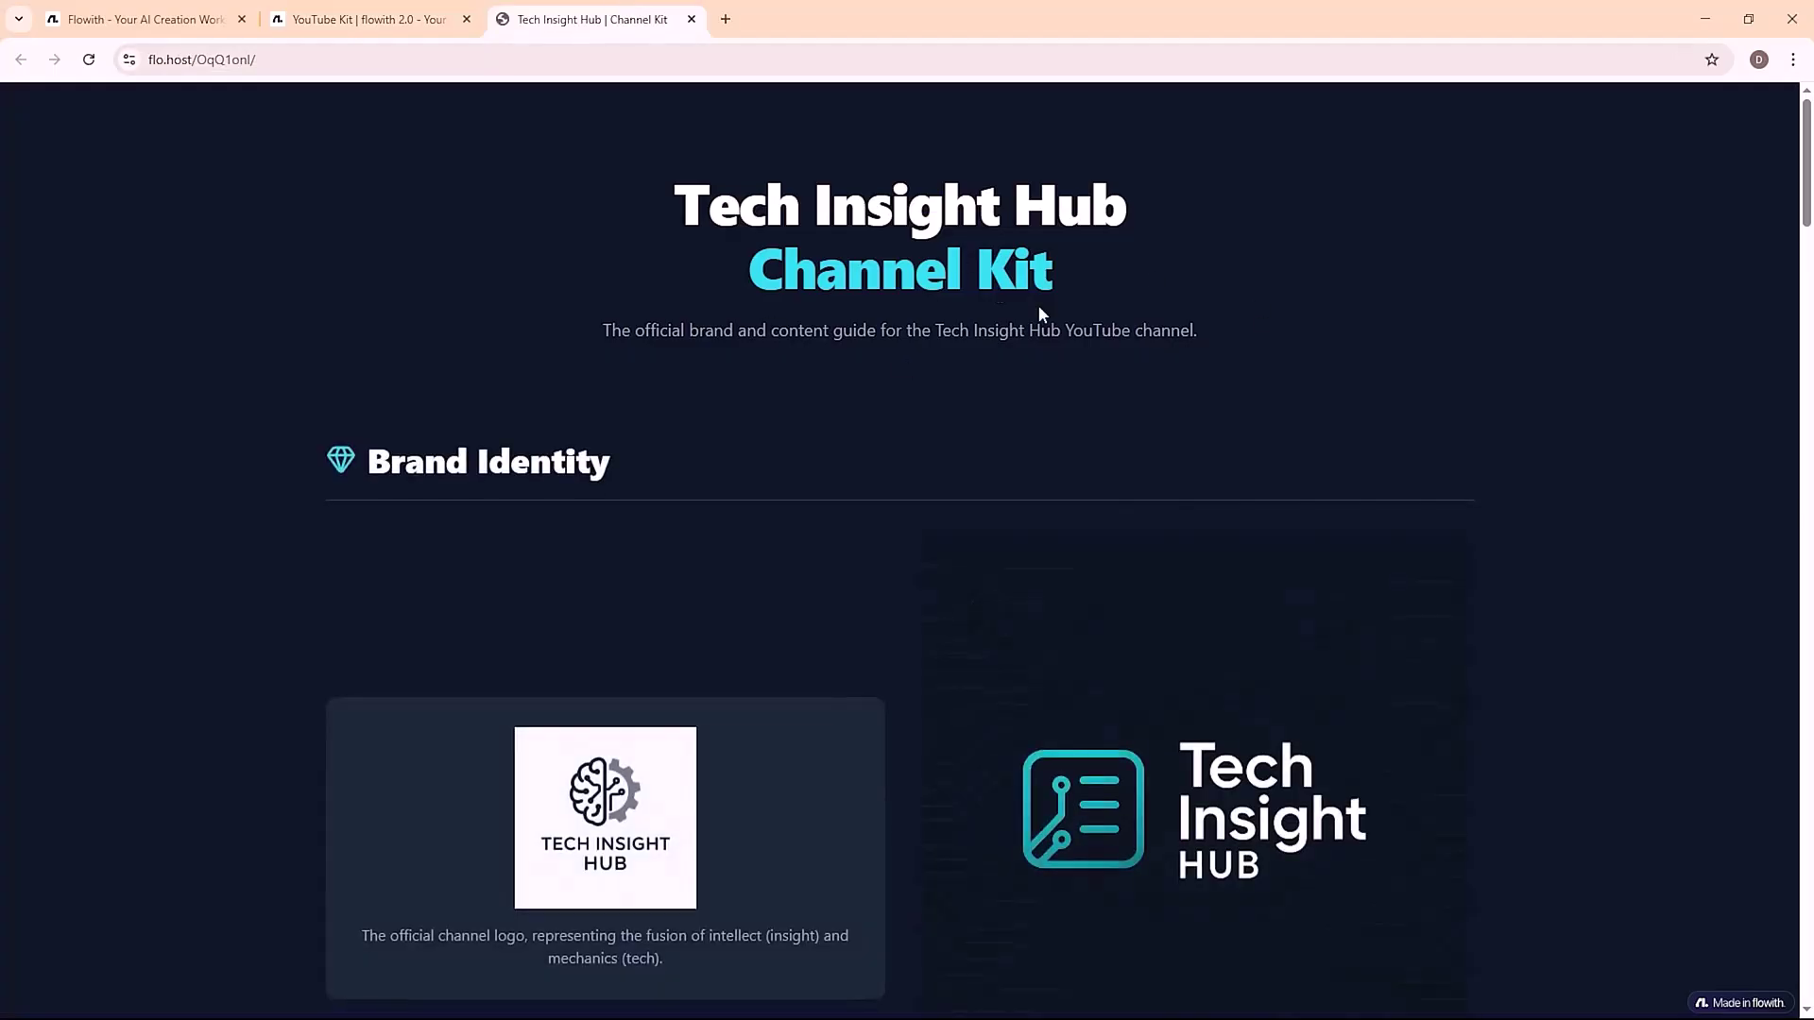
Scroll through the Tech Insight Hub kit's Brand Identity, launch schedule and video scripts
scroll(1039, 312, down, 4)
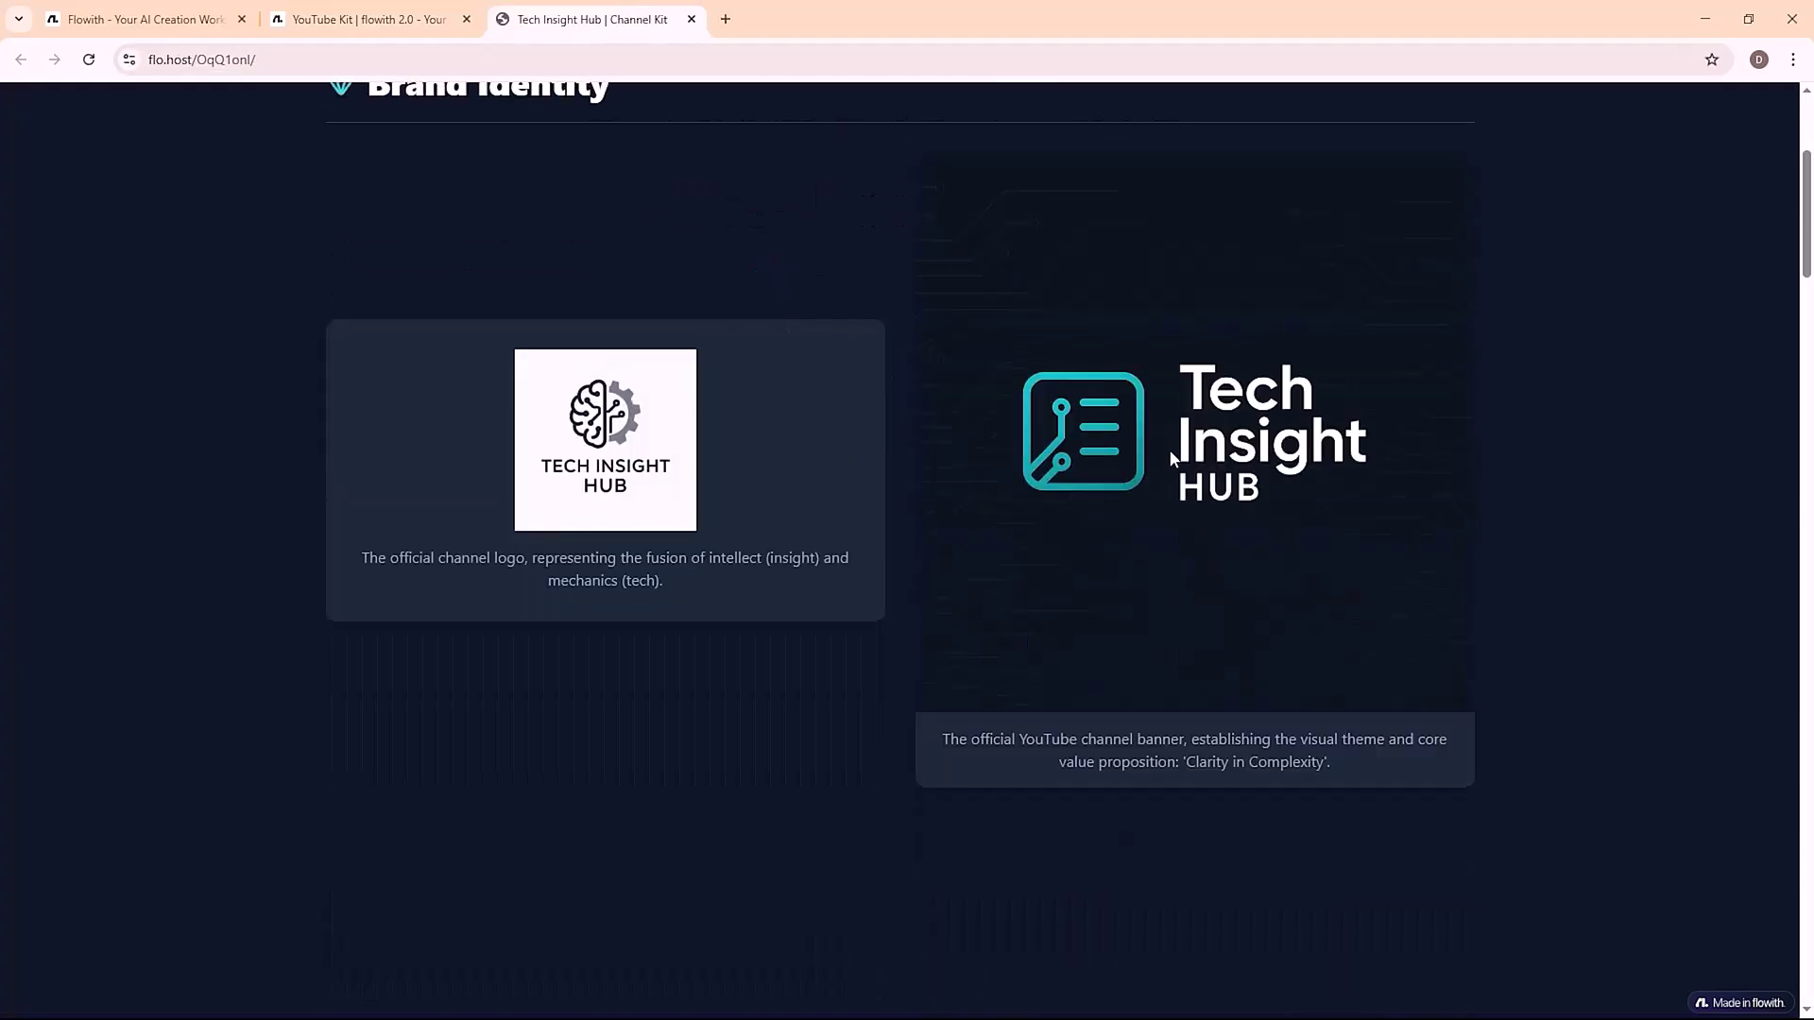
scroll(1282, 578, down, 20)
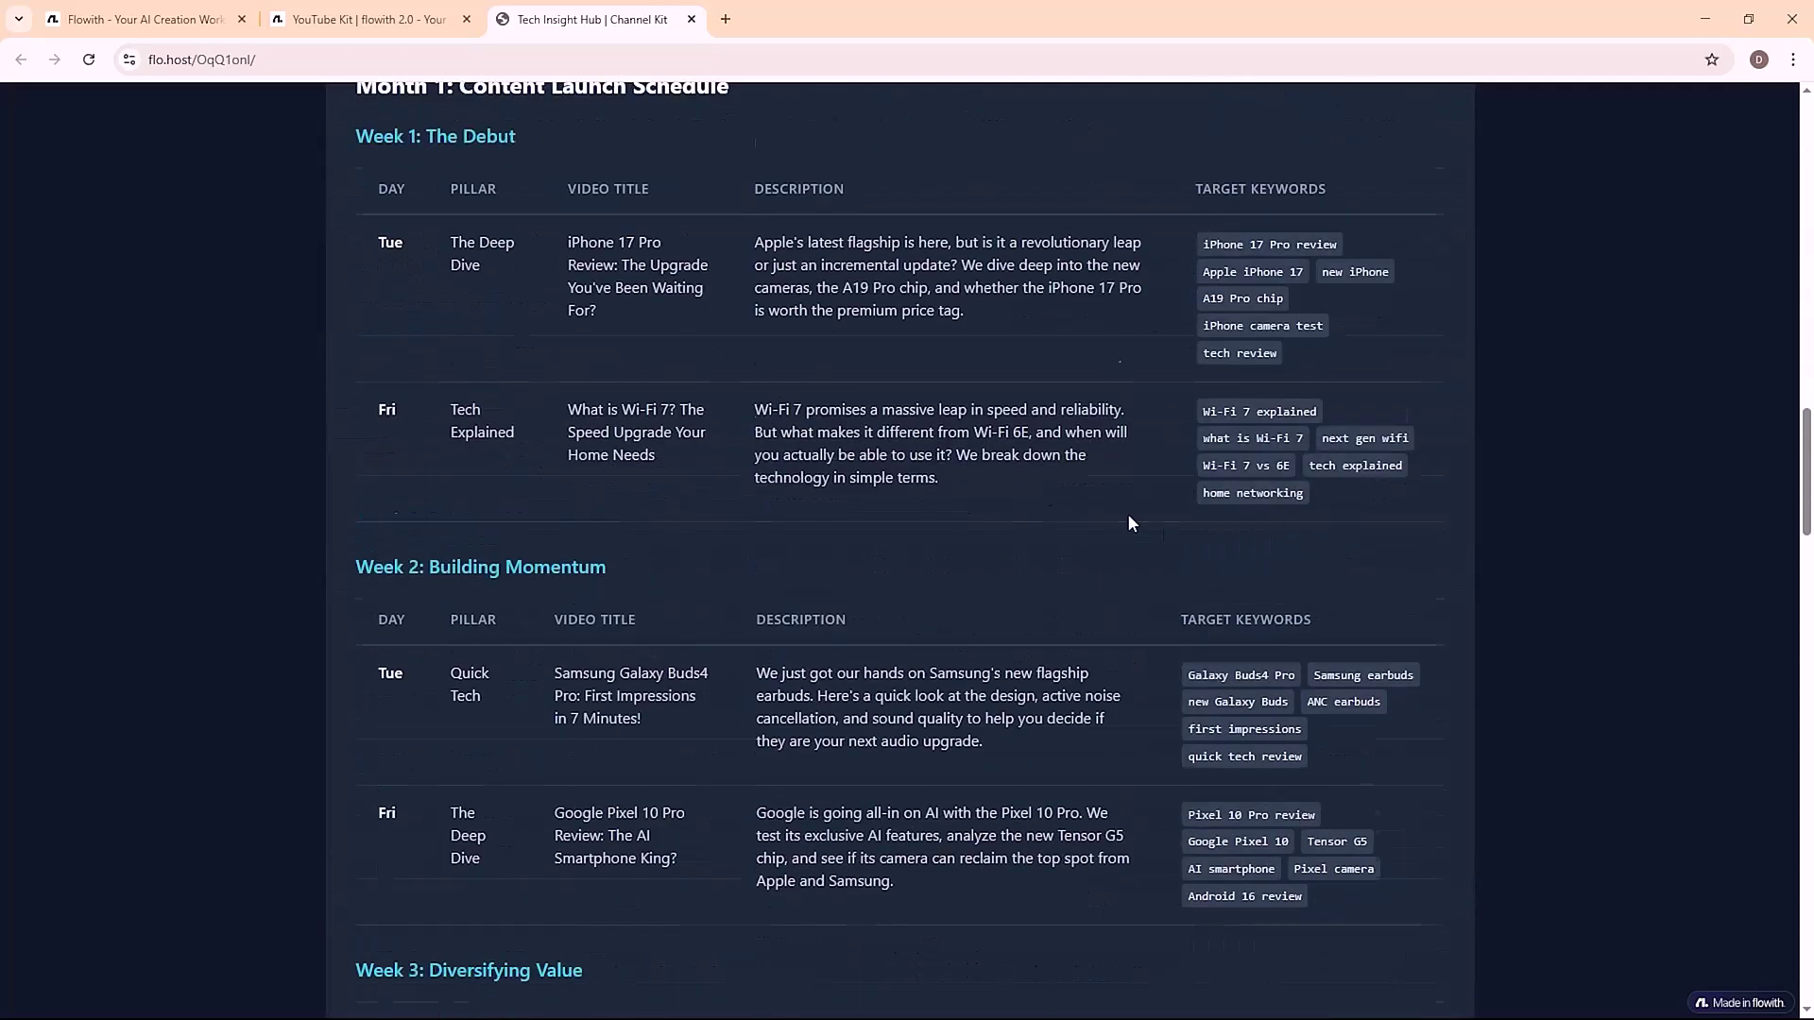
scroll(1115, 580, down, 9)
scroll(801, 503, up, 5)
scroll(801, 503, down, 2)
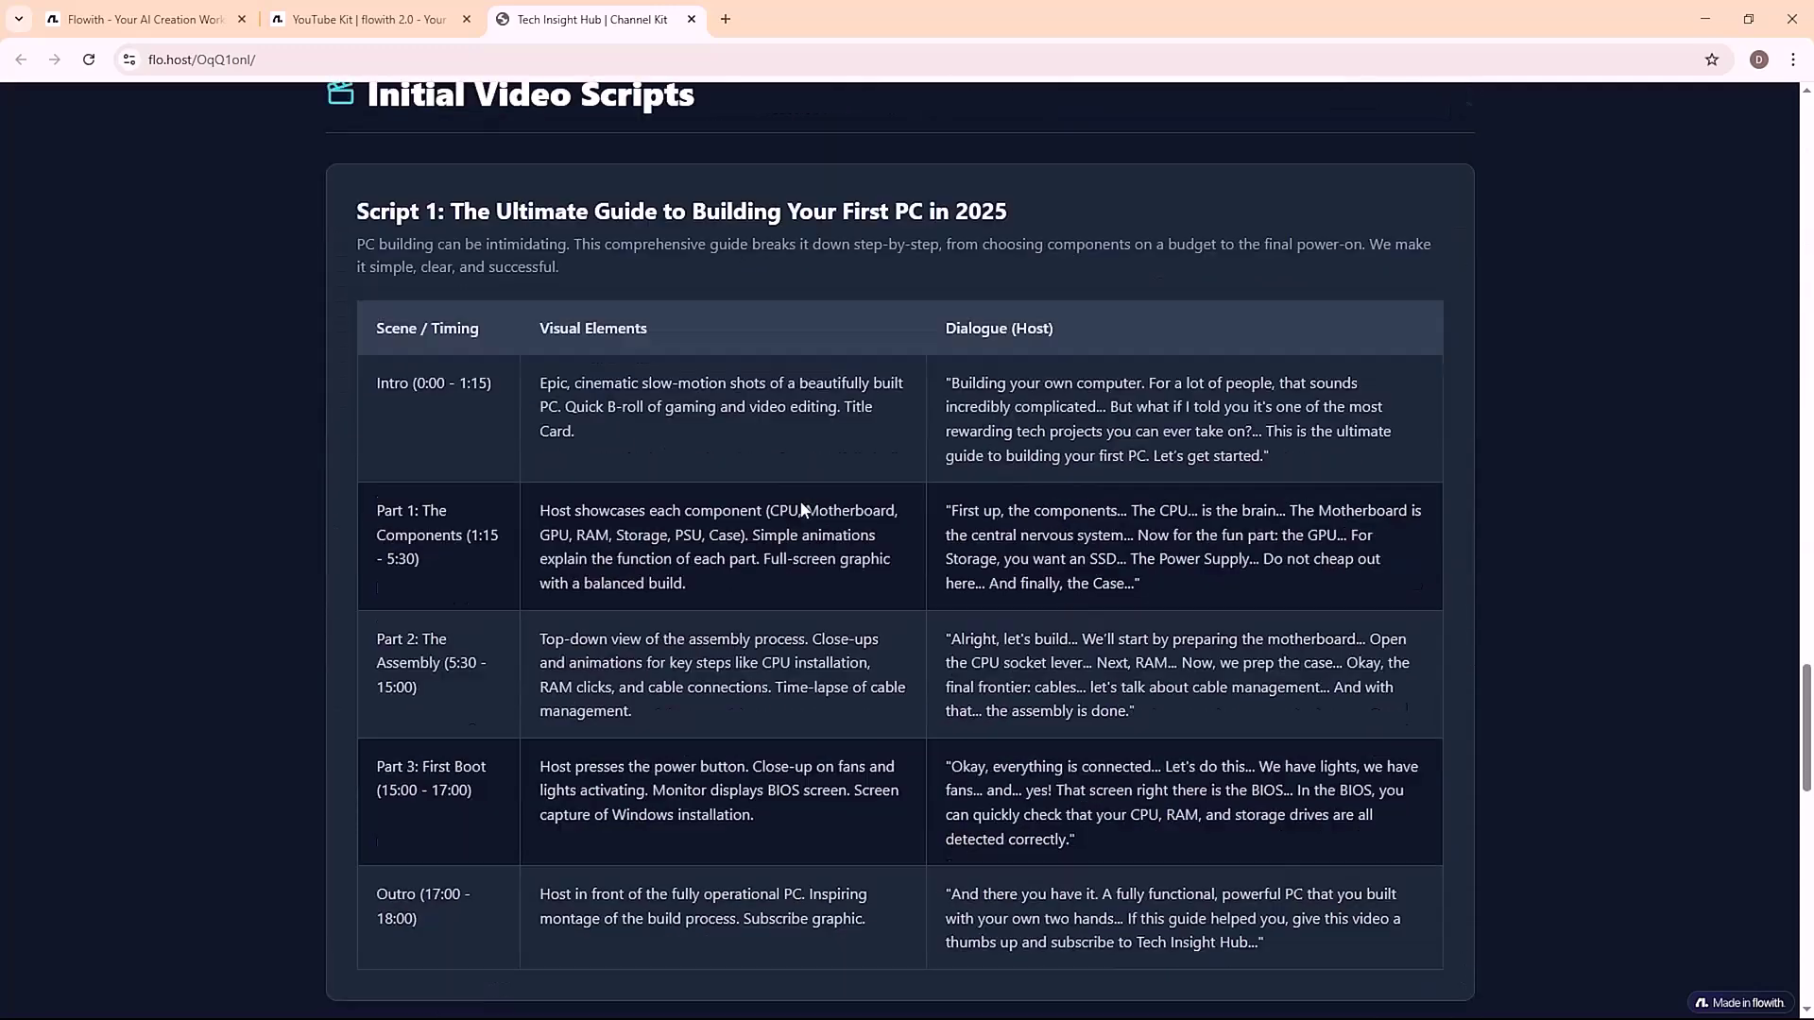
scroll(808, 491, down, 15)
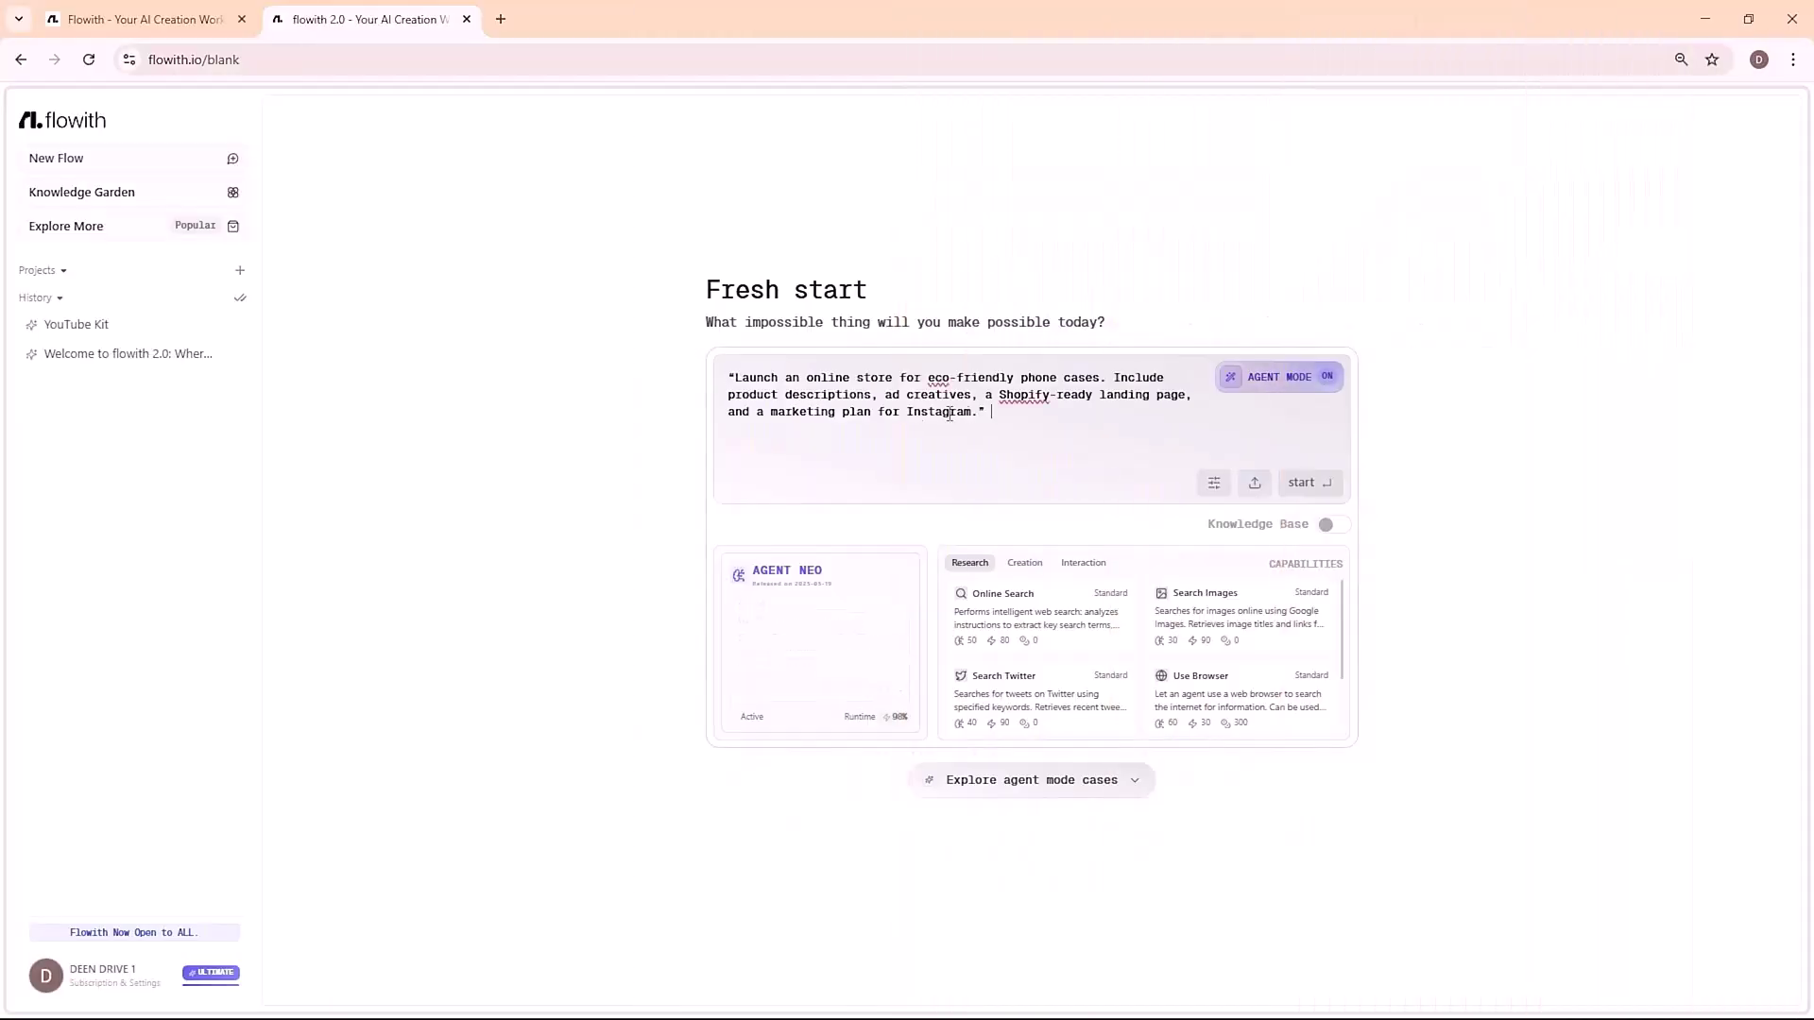
Review the eco-friendly phone-case store prompt and launch it with Agent Neo
drag(727, 377, 905, 378)
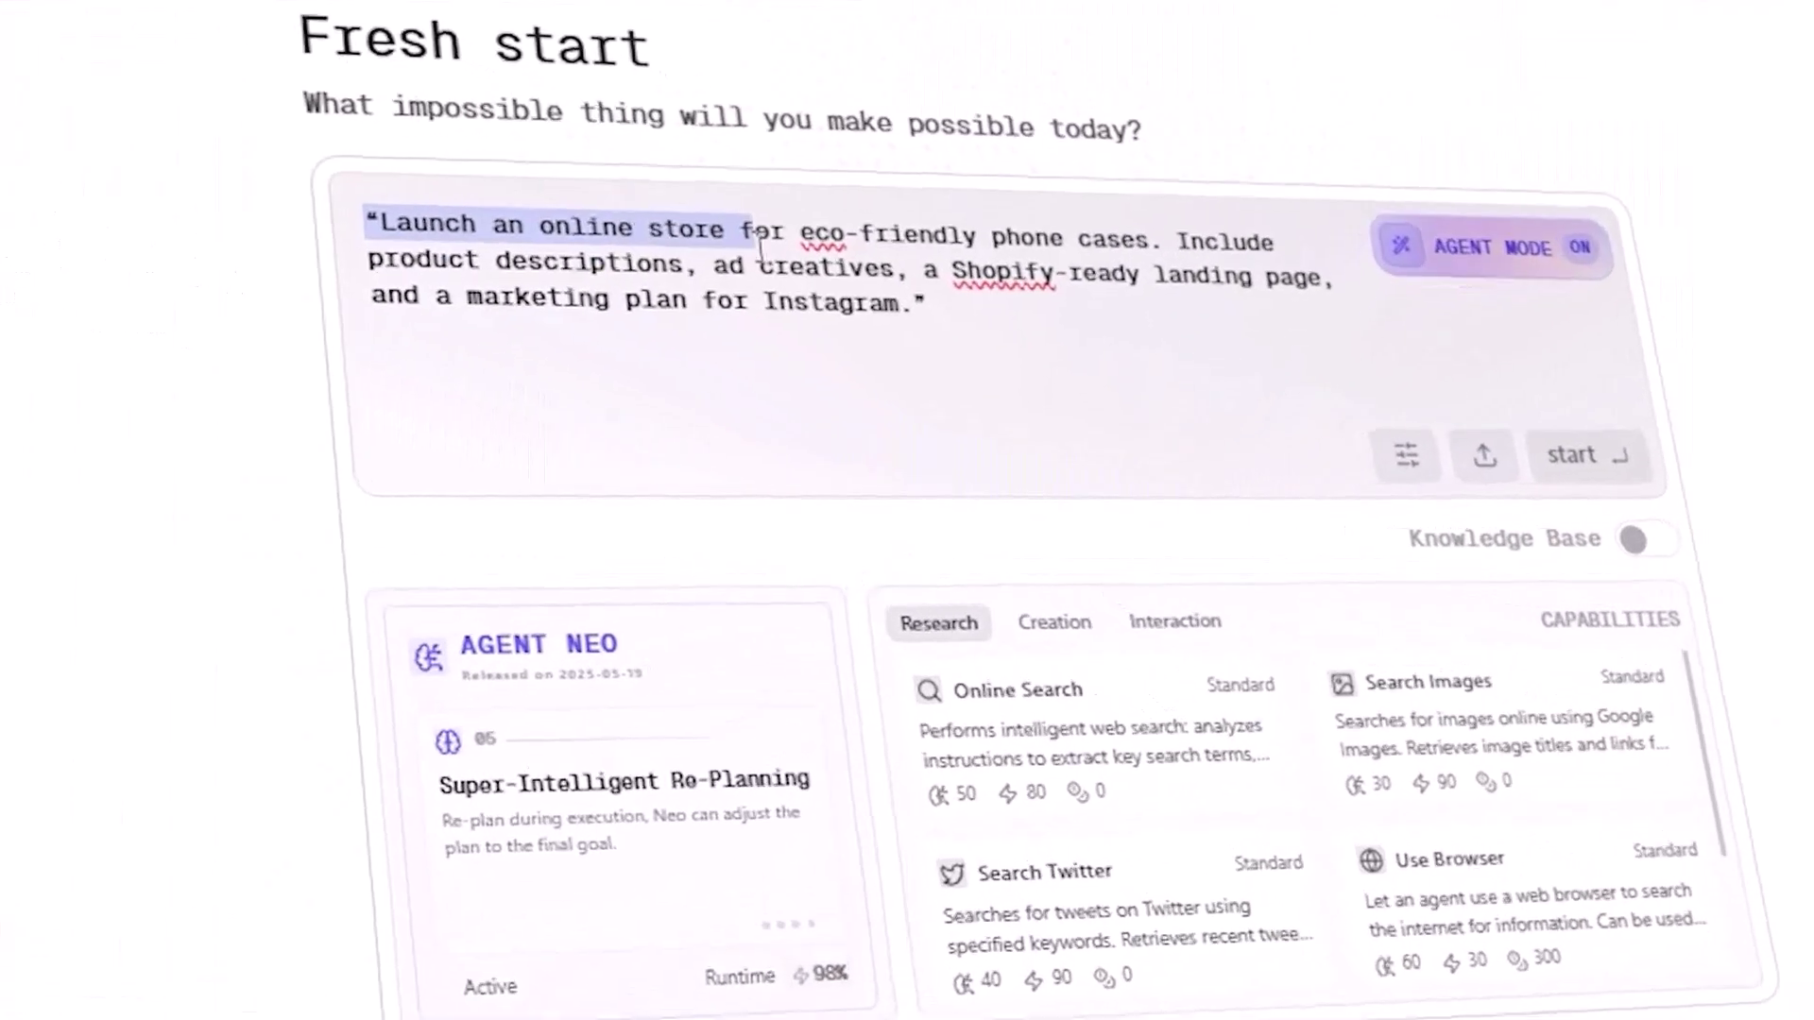
drag(760, 245, 669, 285)
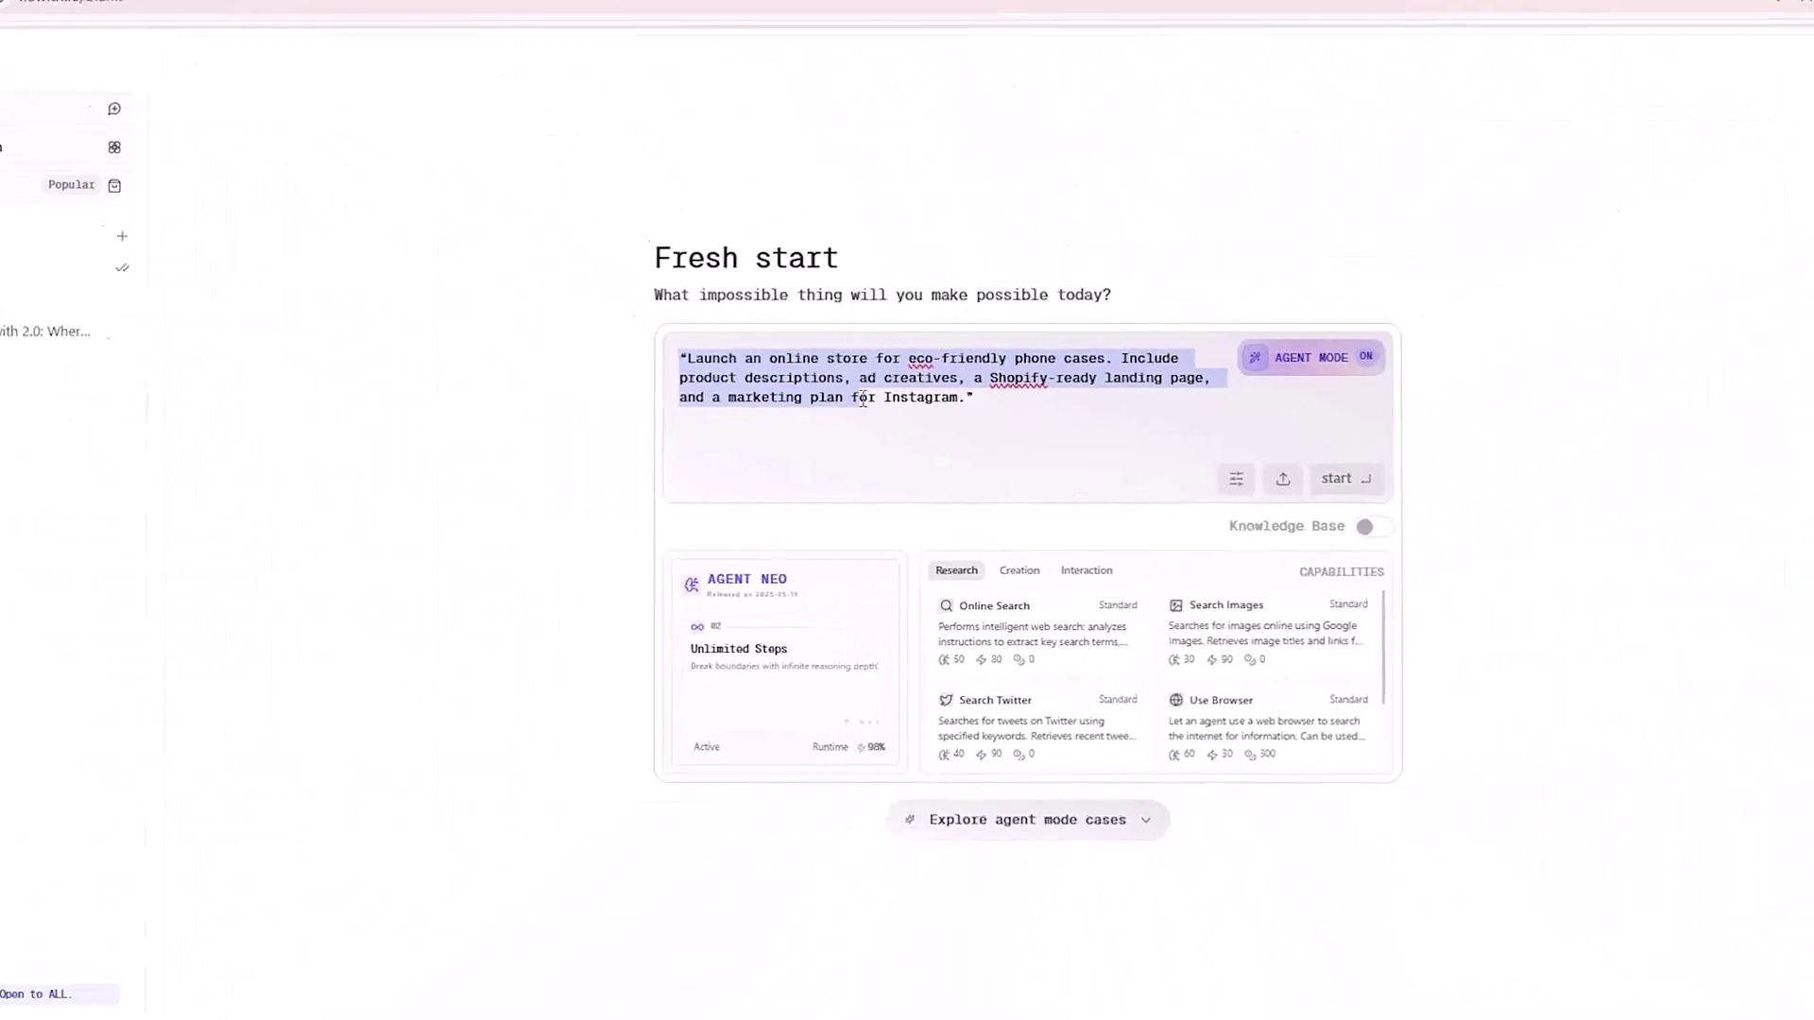
click(1046, 413)
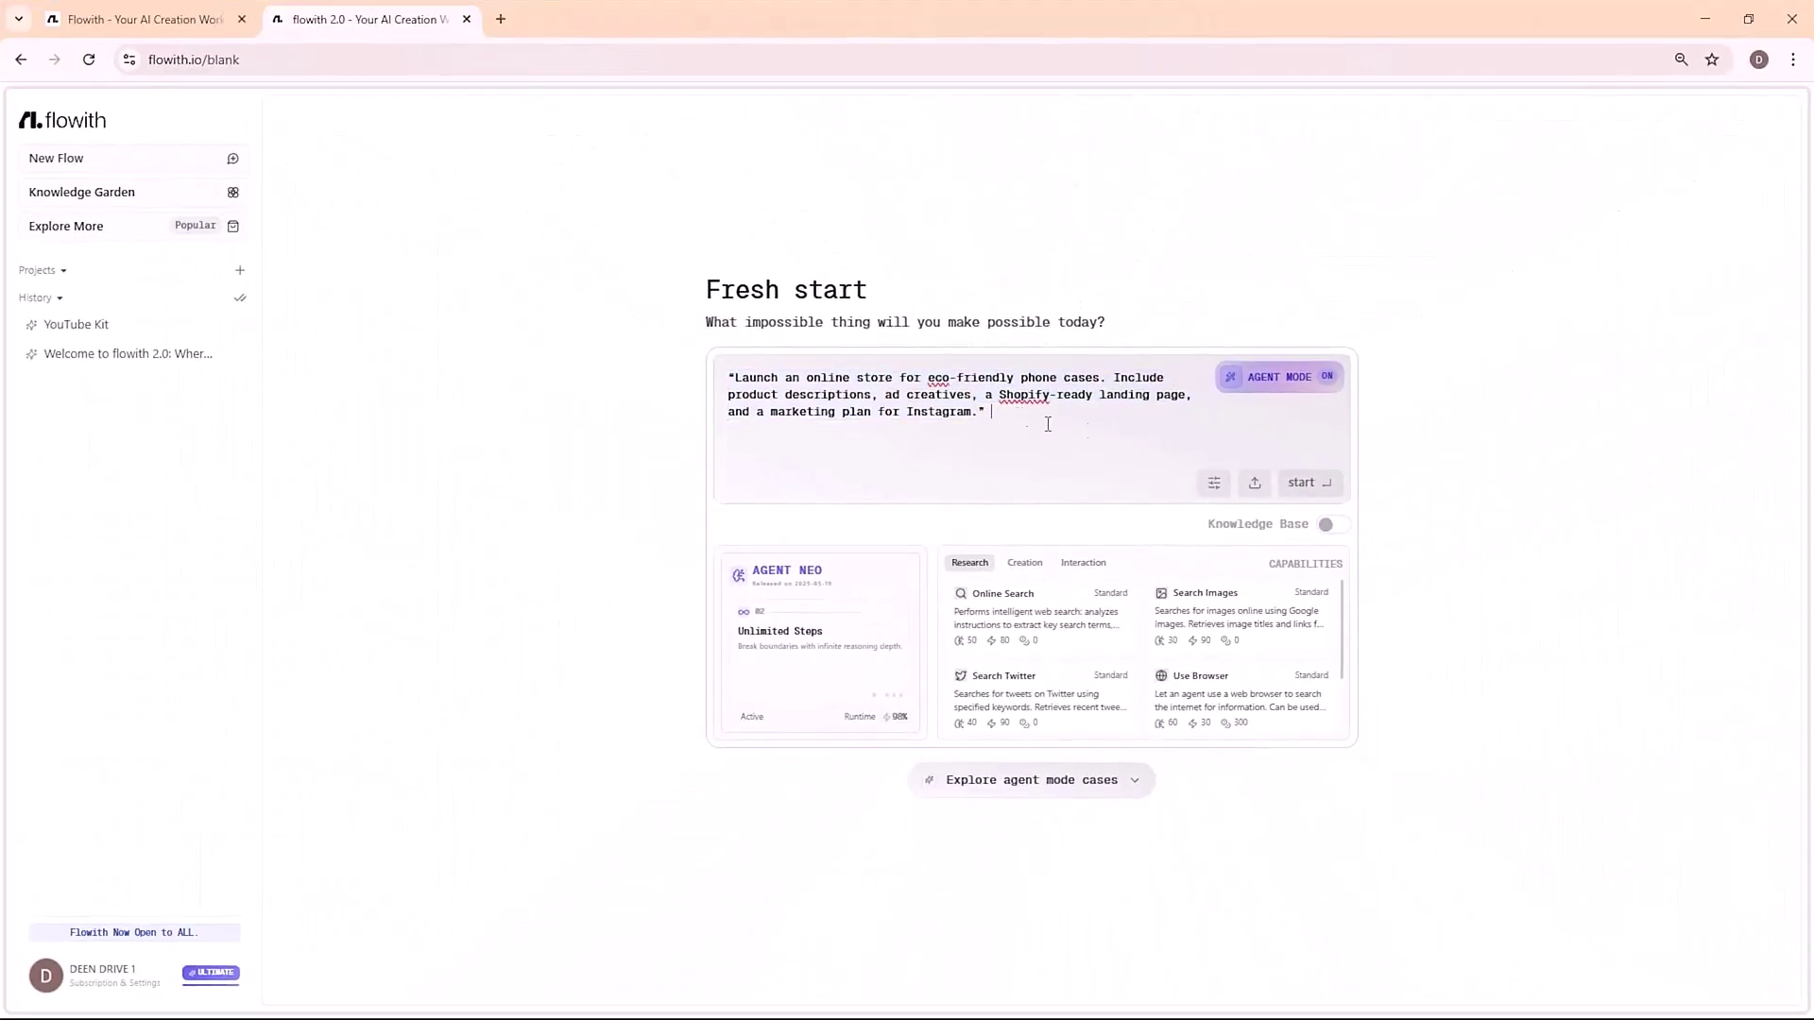
click(1314, 483)
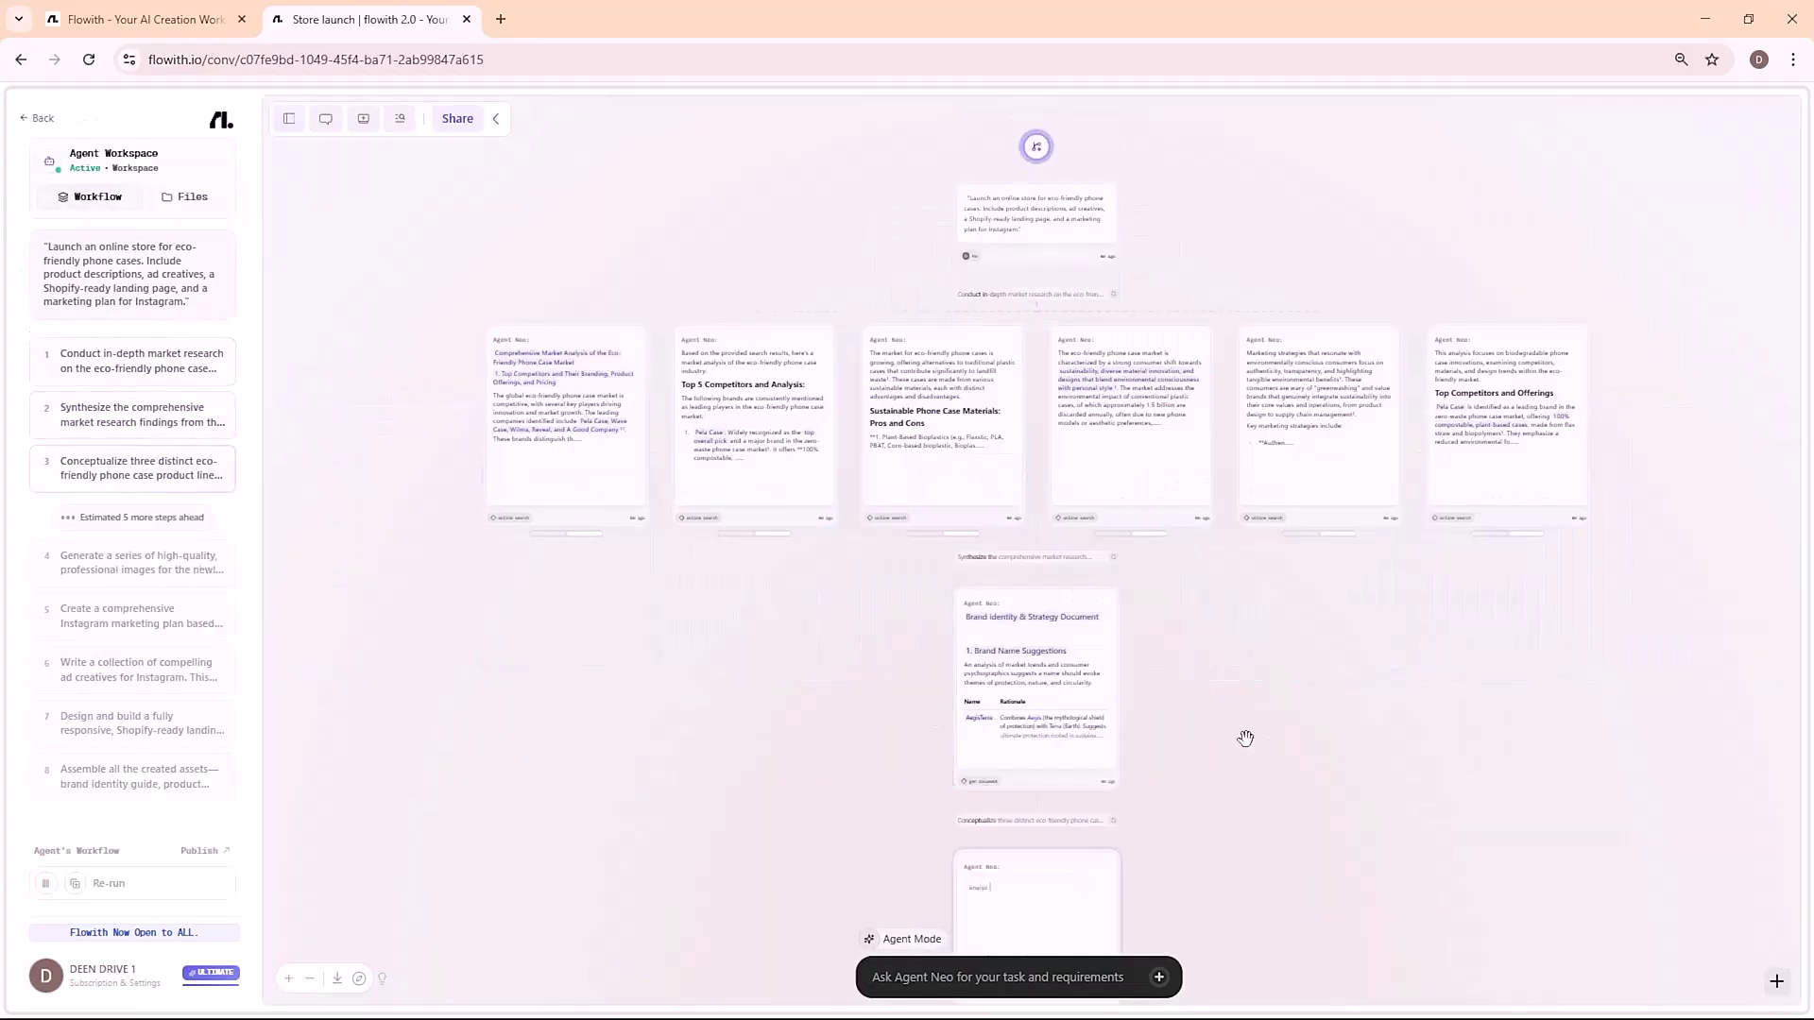
Scroll the canvas down to the AegisTerra landing page card and look through its preview
scroll(1245, 737, down, 6)
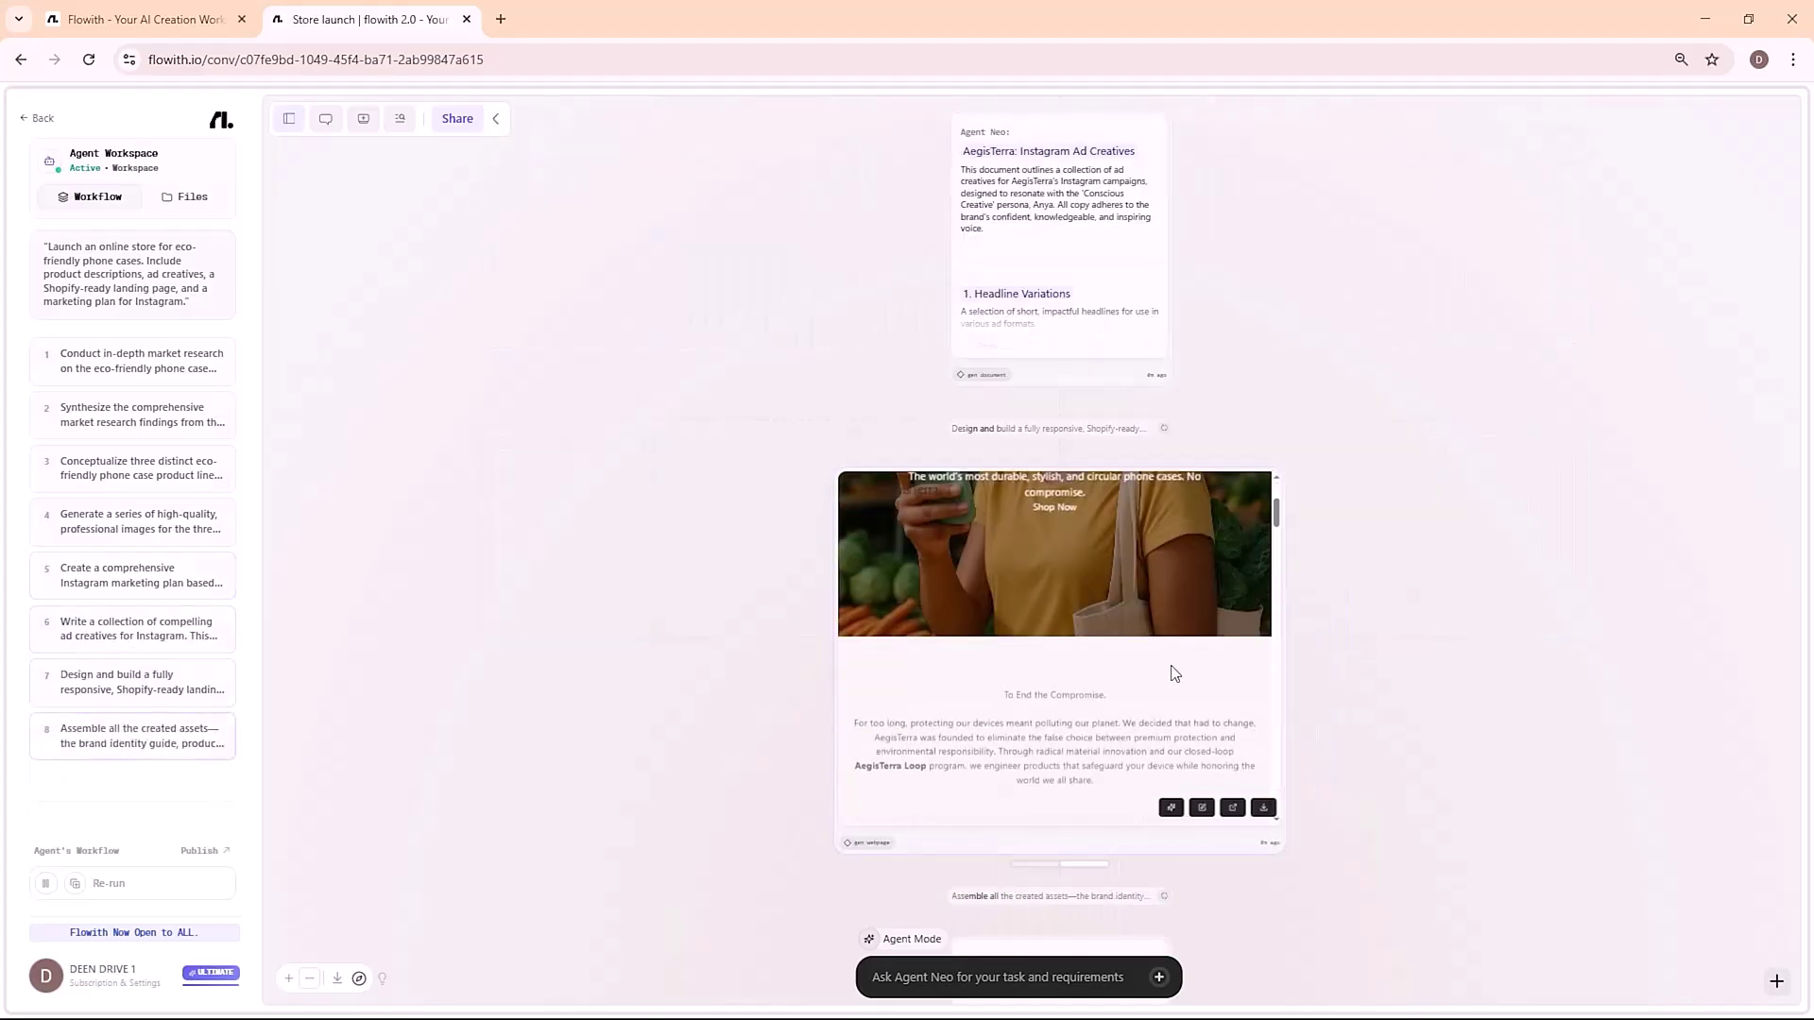
scroll(1175, 673, down, 10)
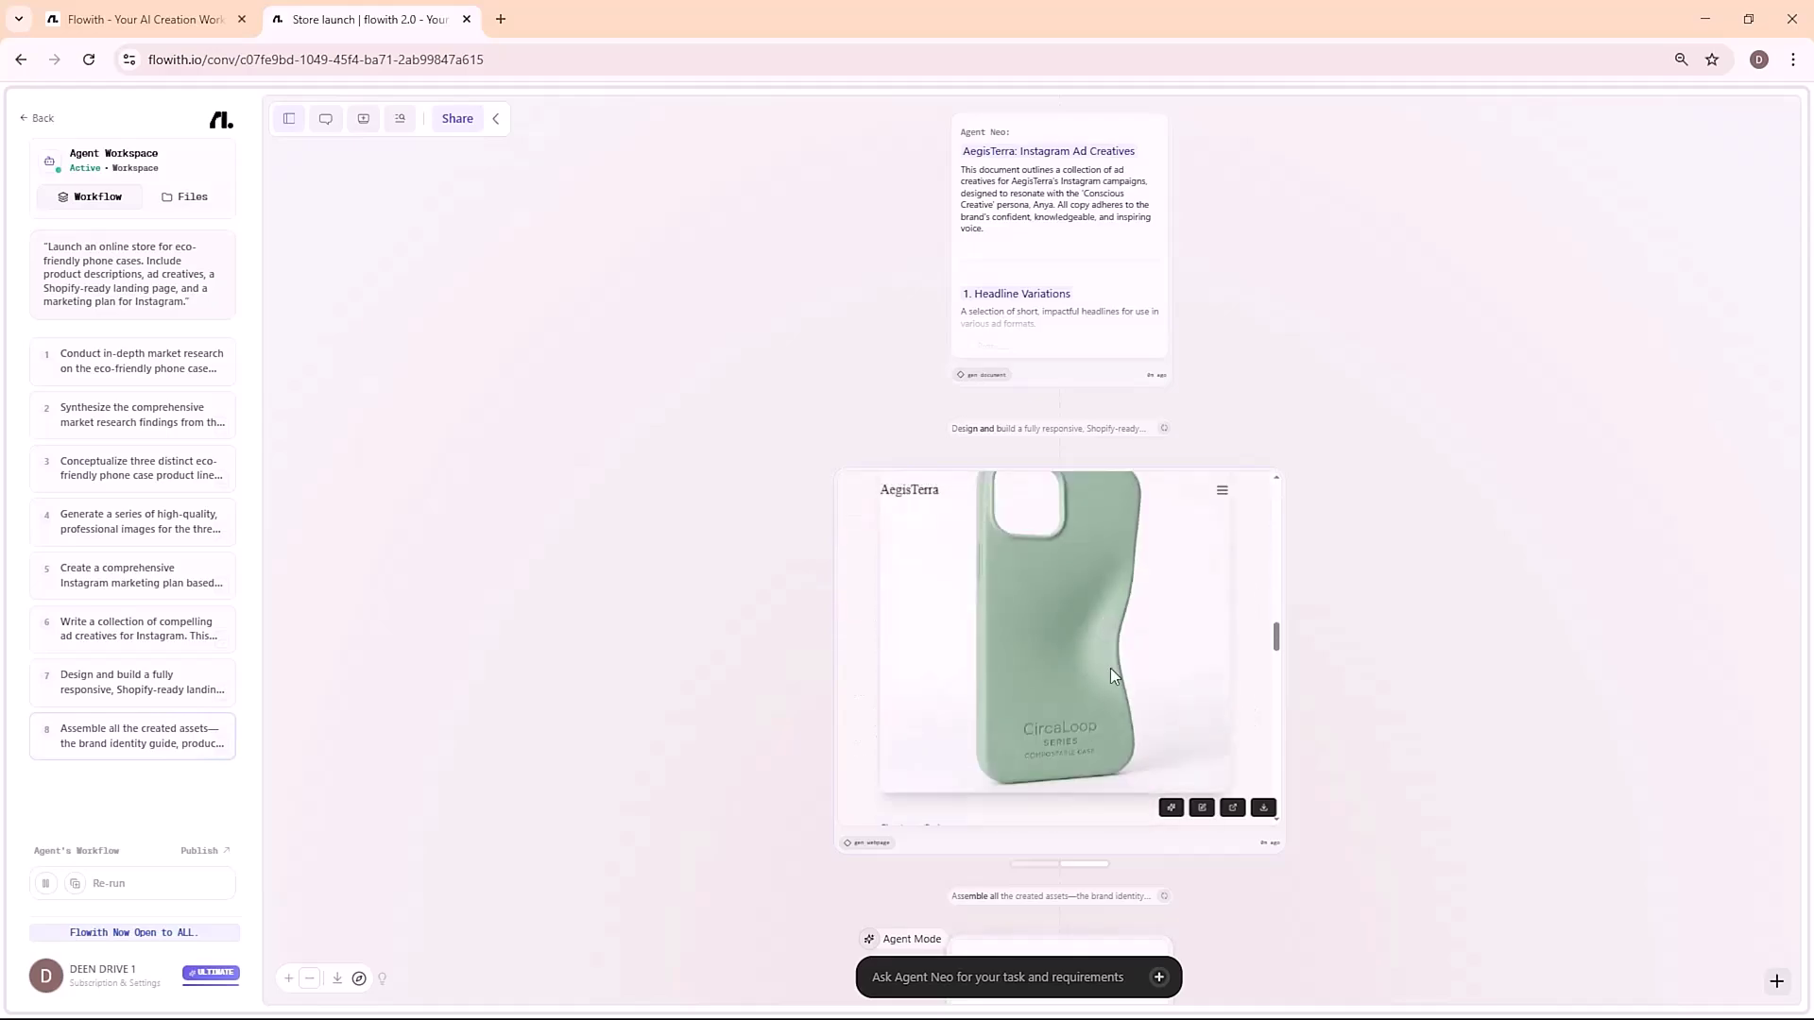
scroll(1109, 667, down, 8)
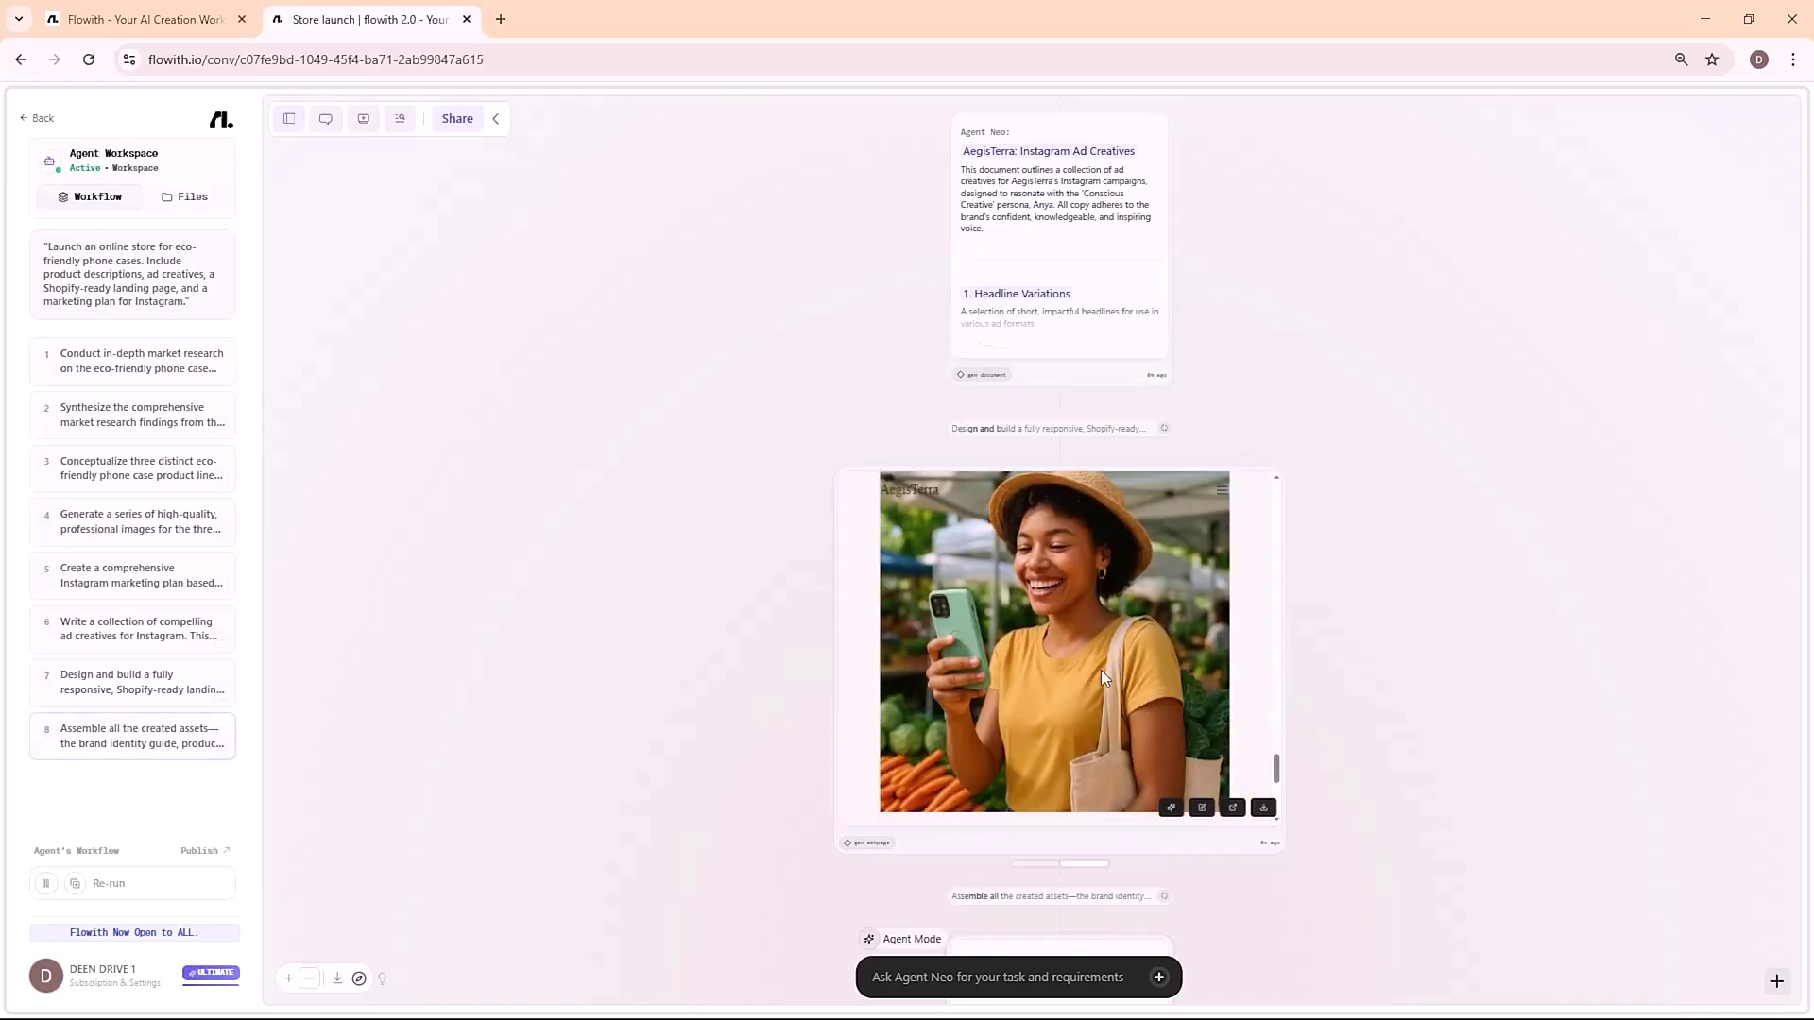
scroll(1102, 671, down, 5)
scroll(1169, 720, down, 5)
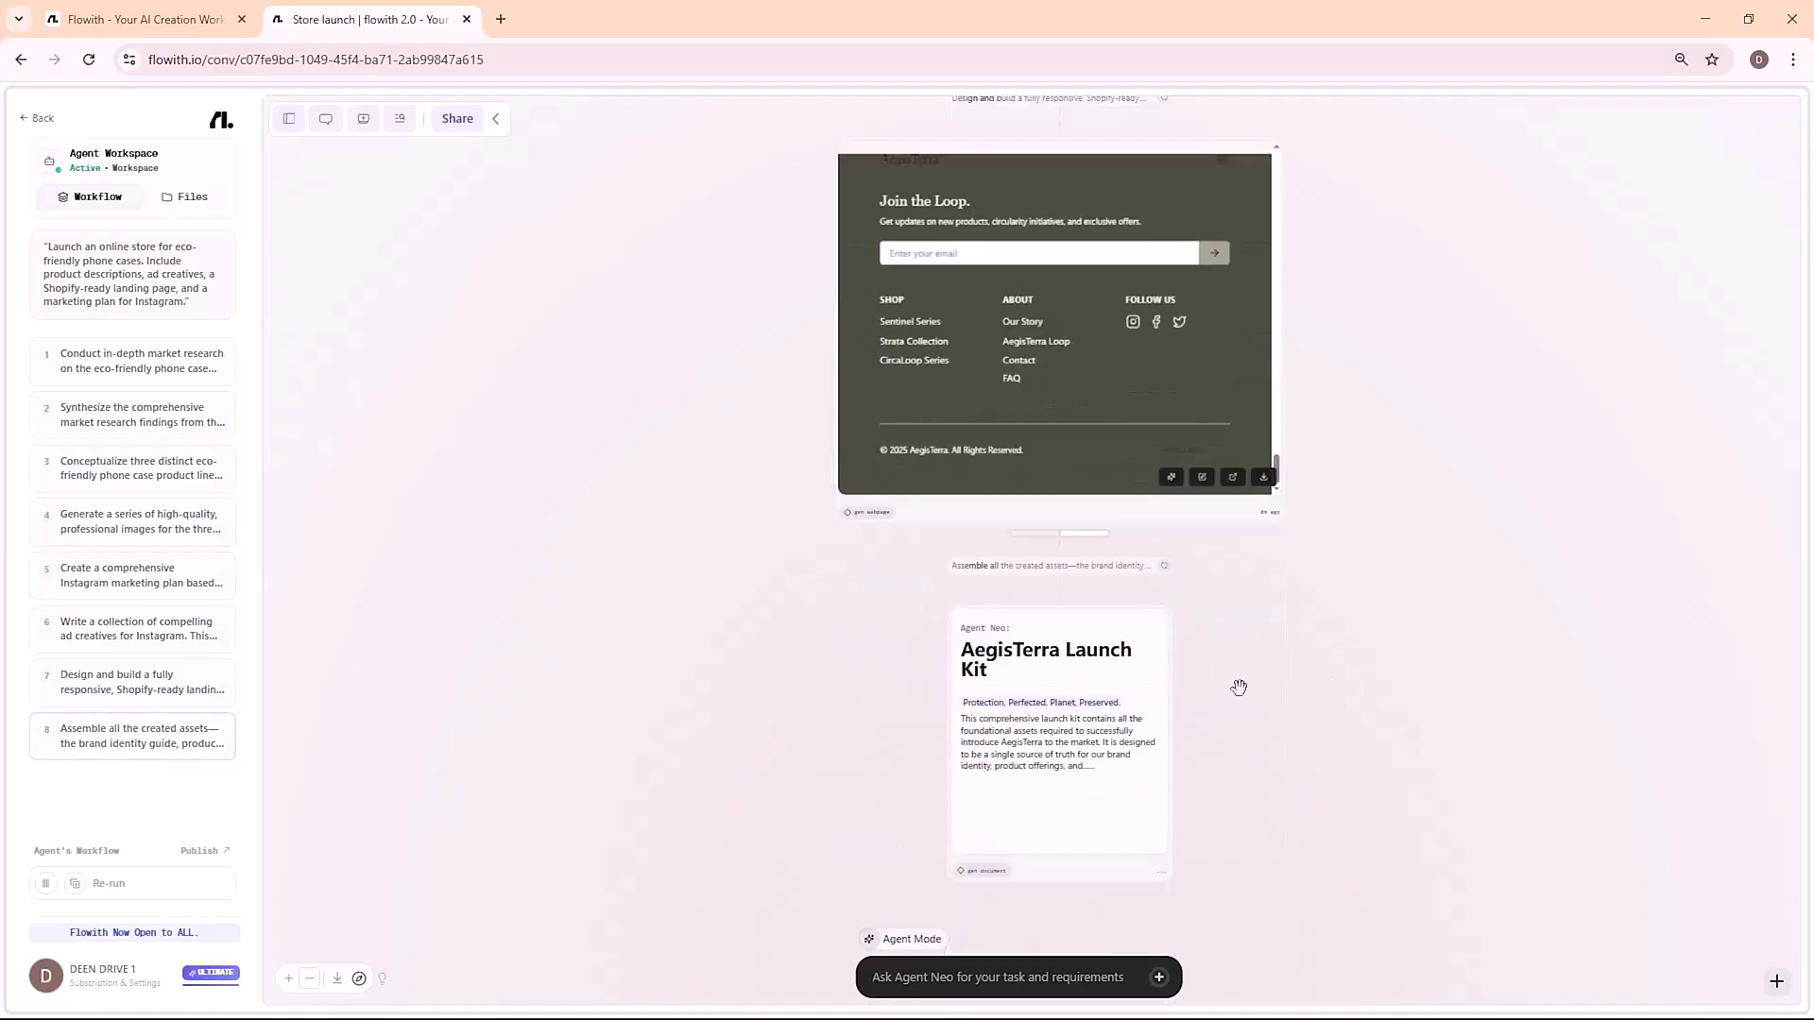
scroll(1238, 687, up, 4)
Open the live AegisTerra store site in a new tab and browse it
click(1233, 806)
scroll(909, 517, down, 10)
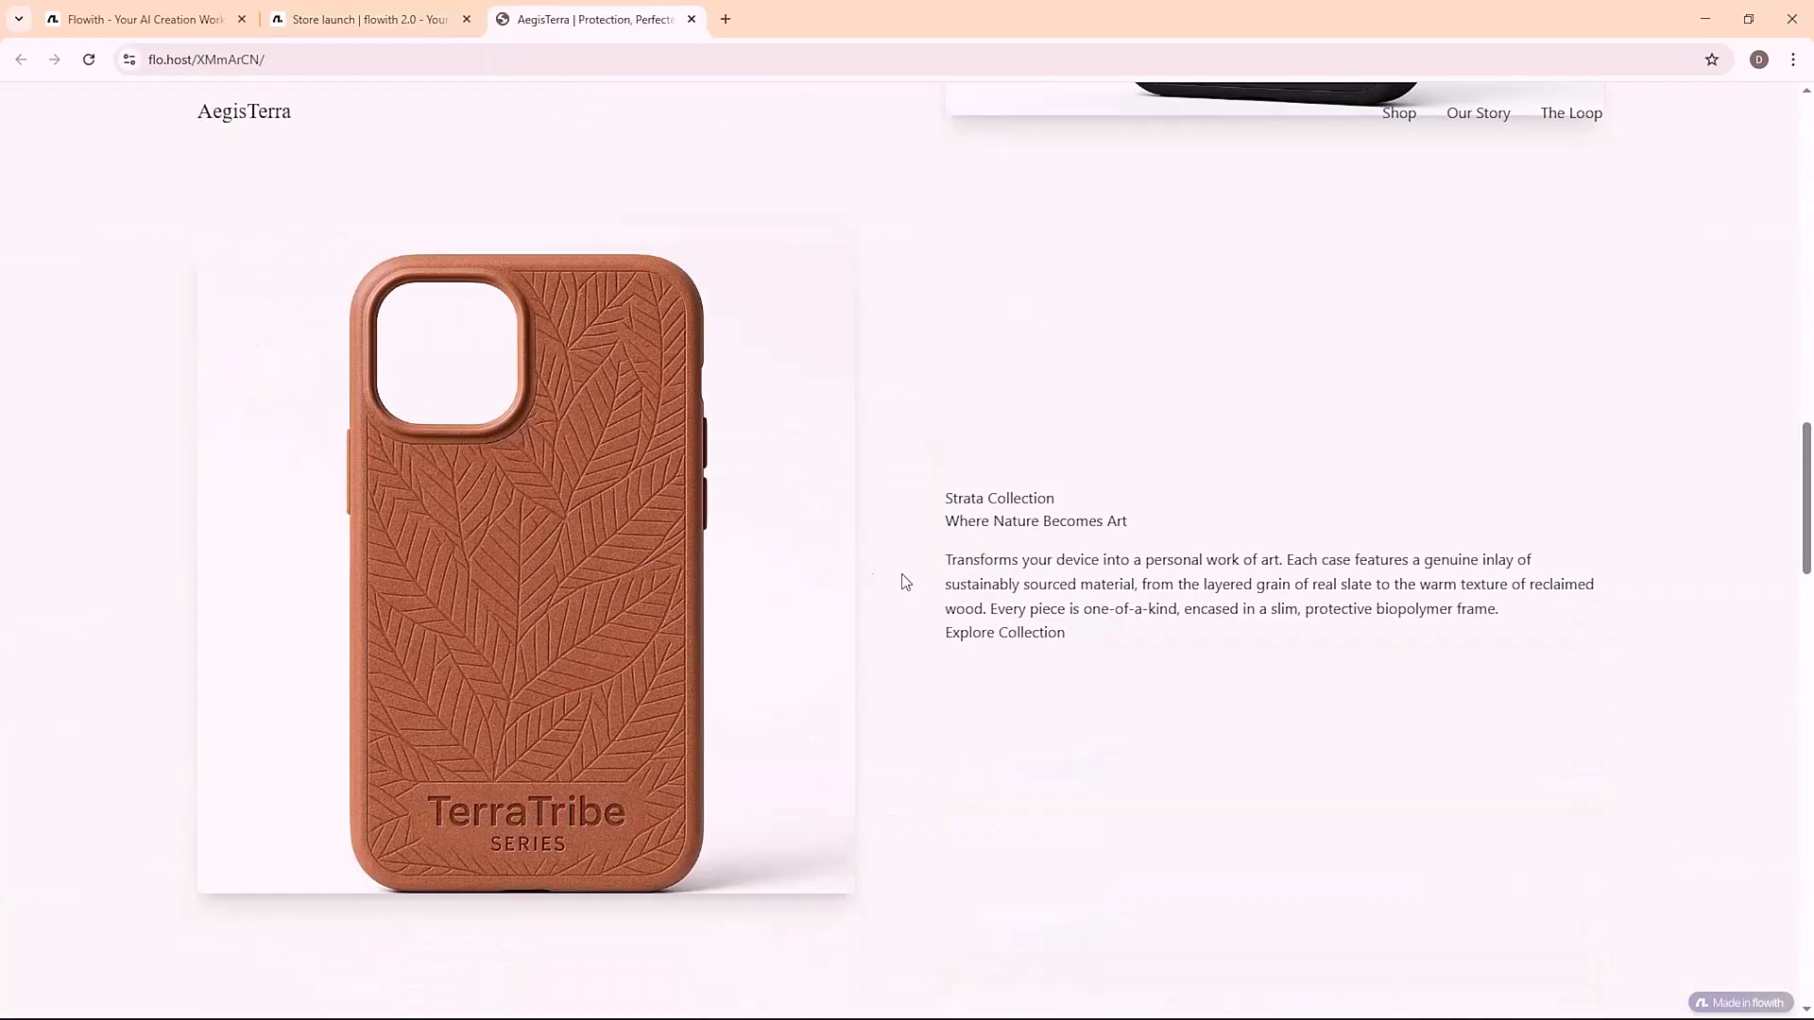
scroll(905, 581, down, 20)
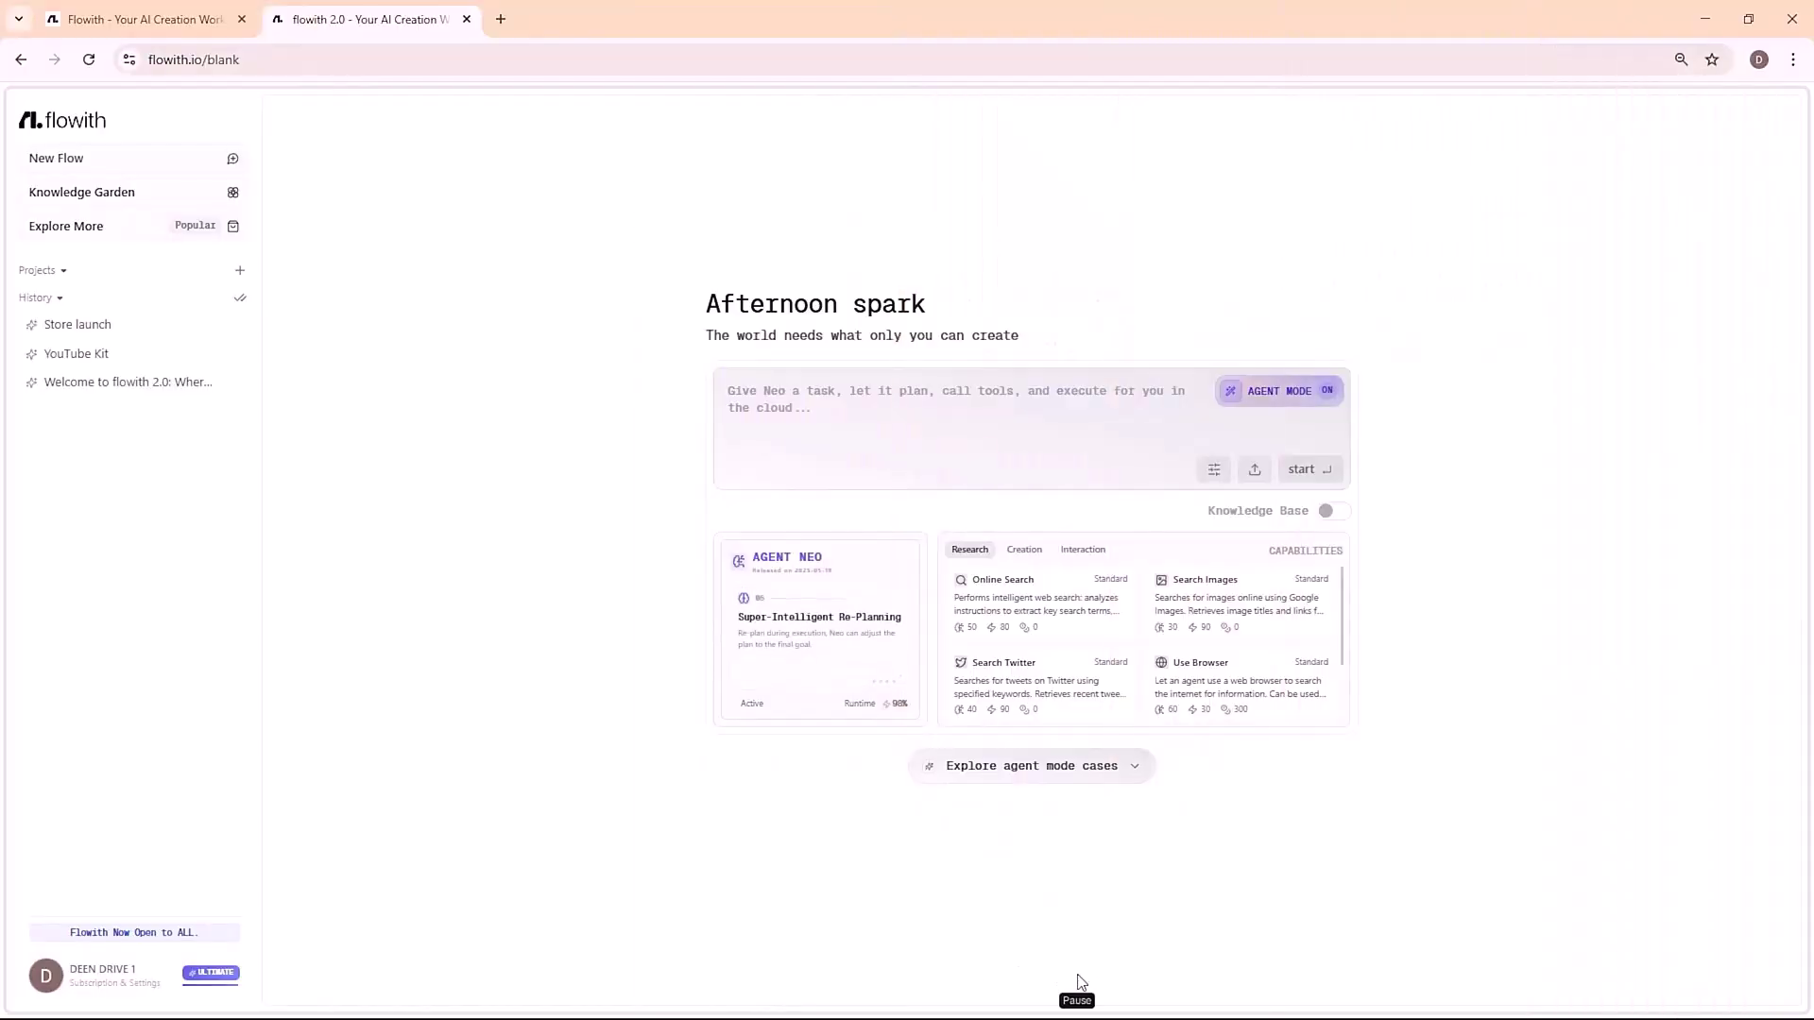
Paste the AI-in-healthcare 10-page report prompt and launch it with Agent Neo
click(1018, 420)
text("Research the rise of AI in healthcare. Create a 10-page report with key statistics, case studies, and data visuals.")
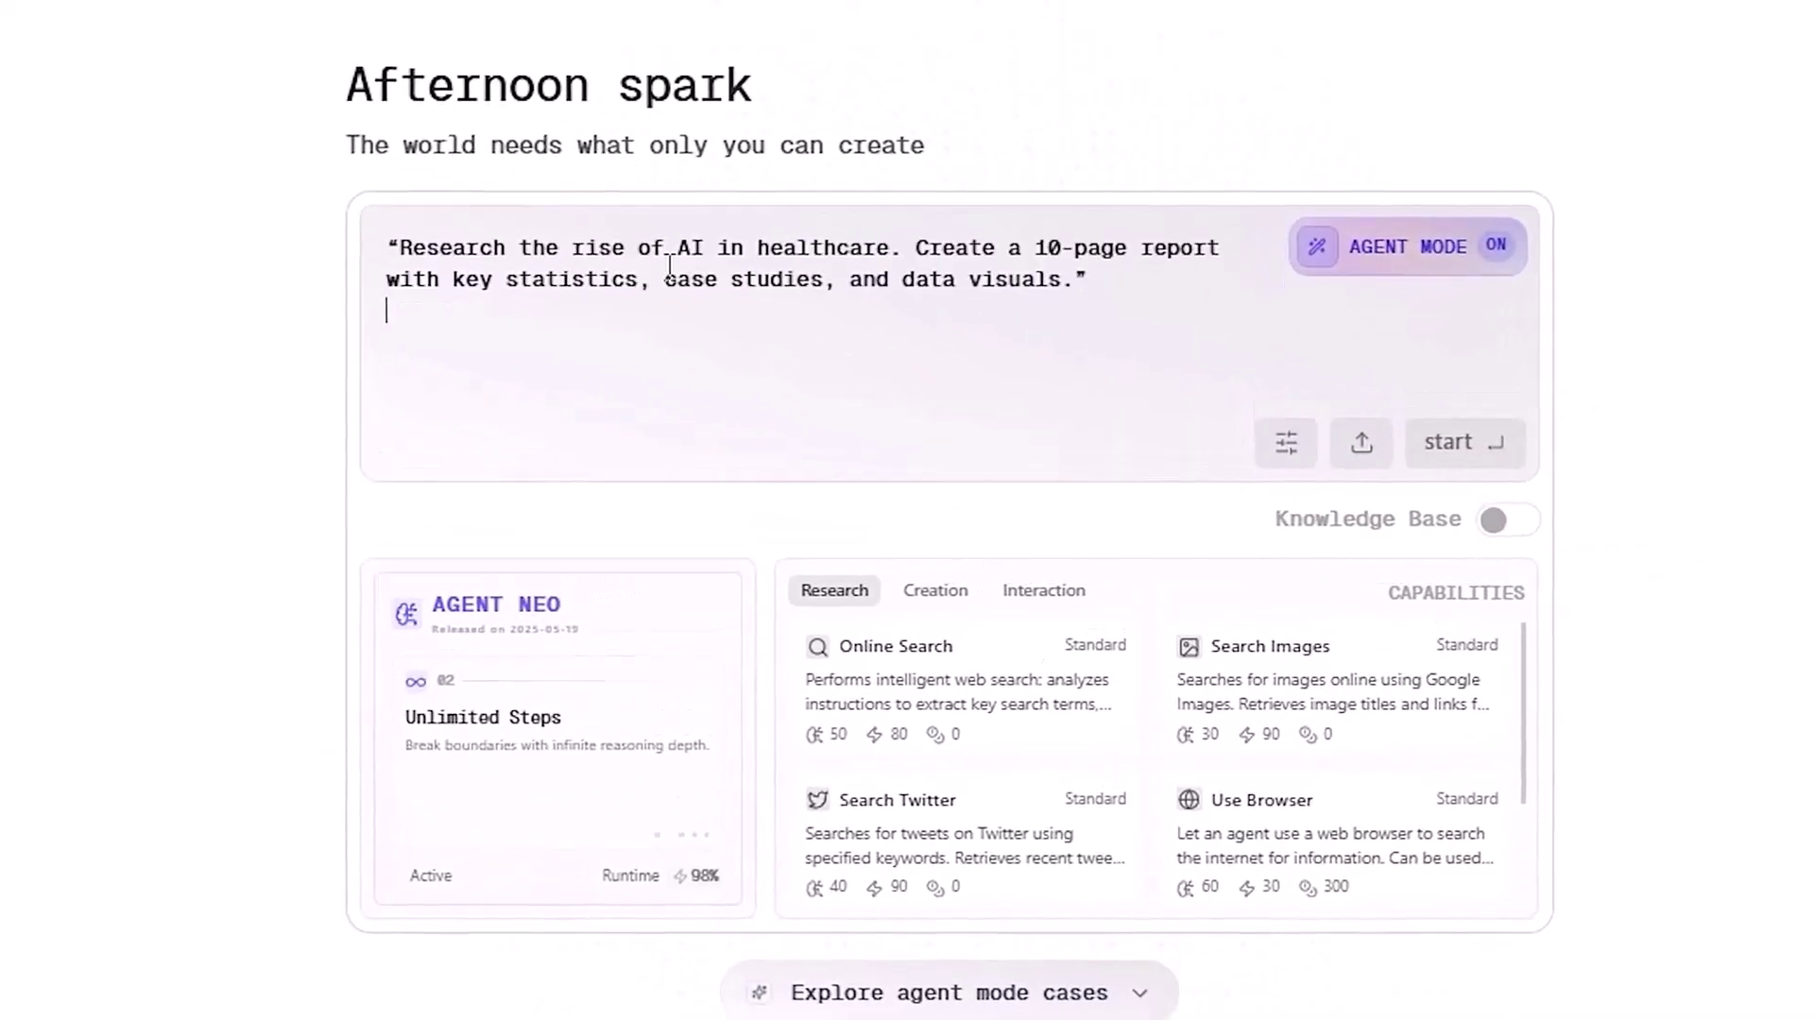
mouse_move(389, 247)
mouse_down()
mouse_move(1266, 238)
mouse_move(406, 266)
mouse_move(1125, 288)
mouse_up()
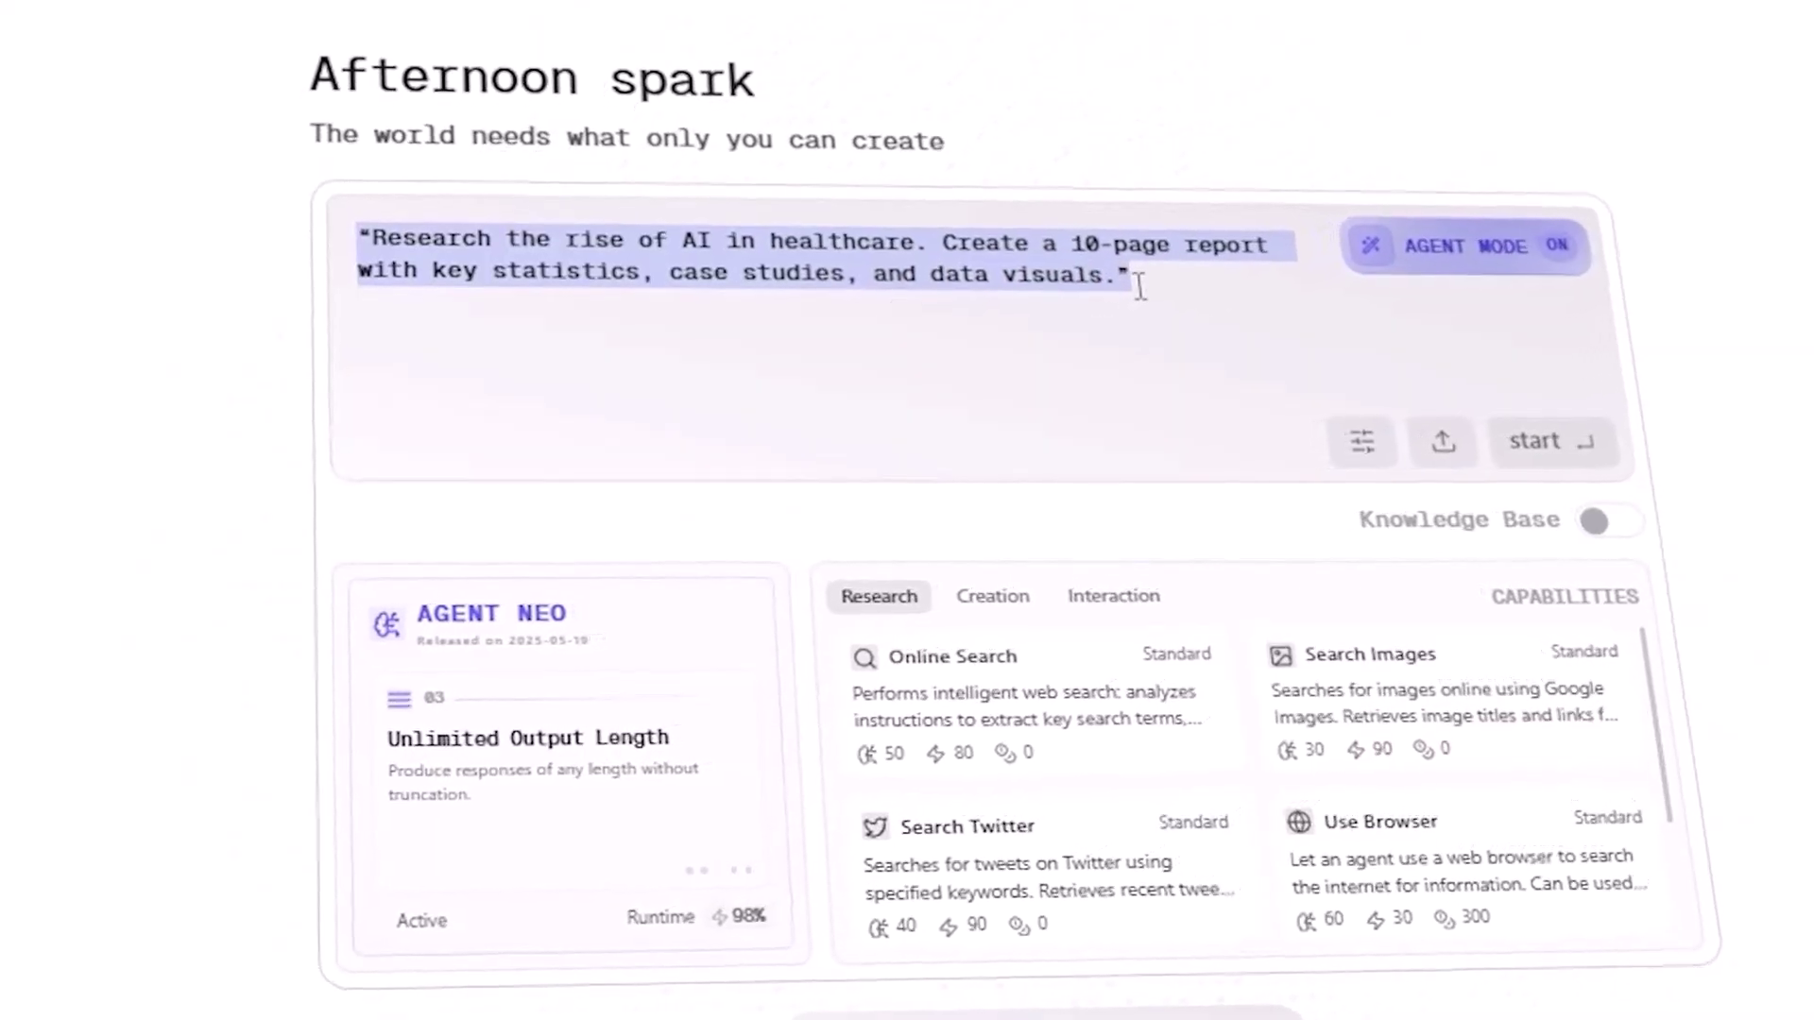
click(964, 351)
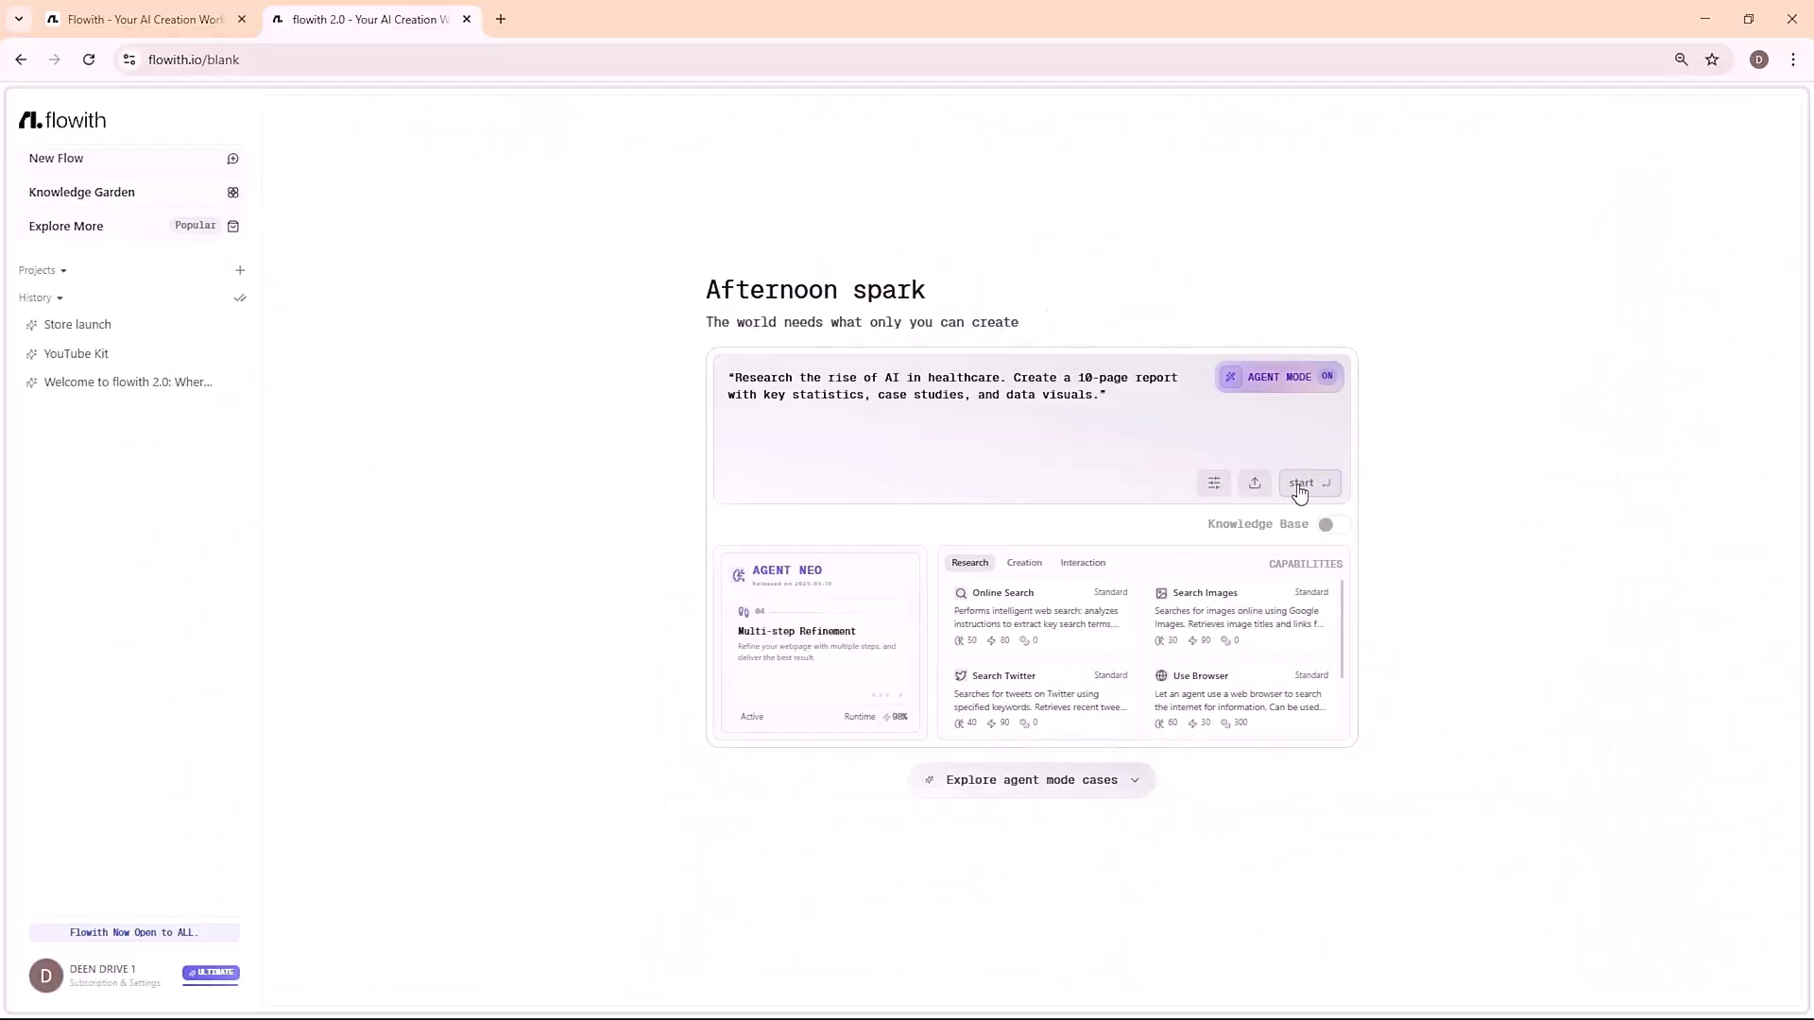
click(1300, 483)
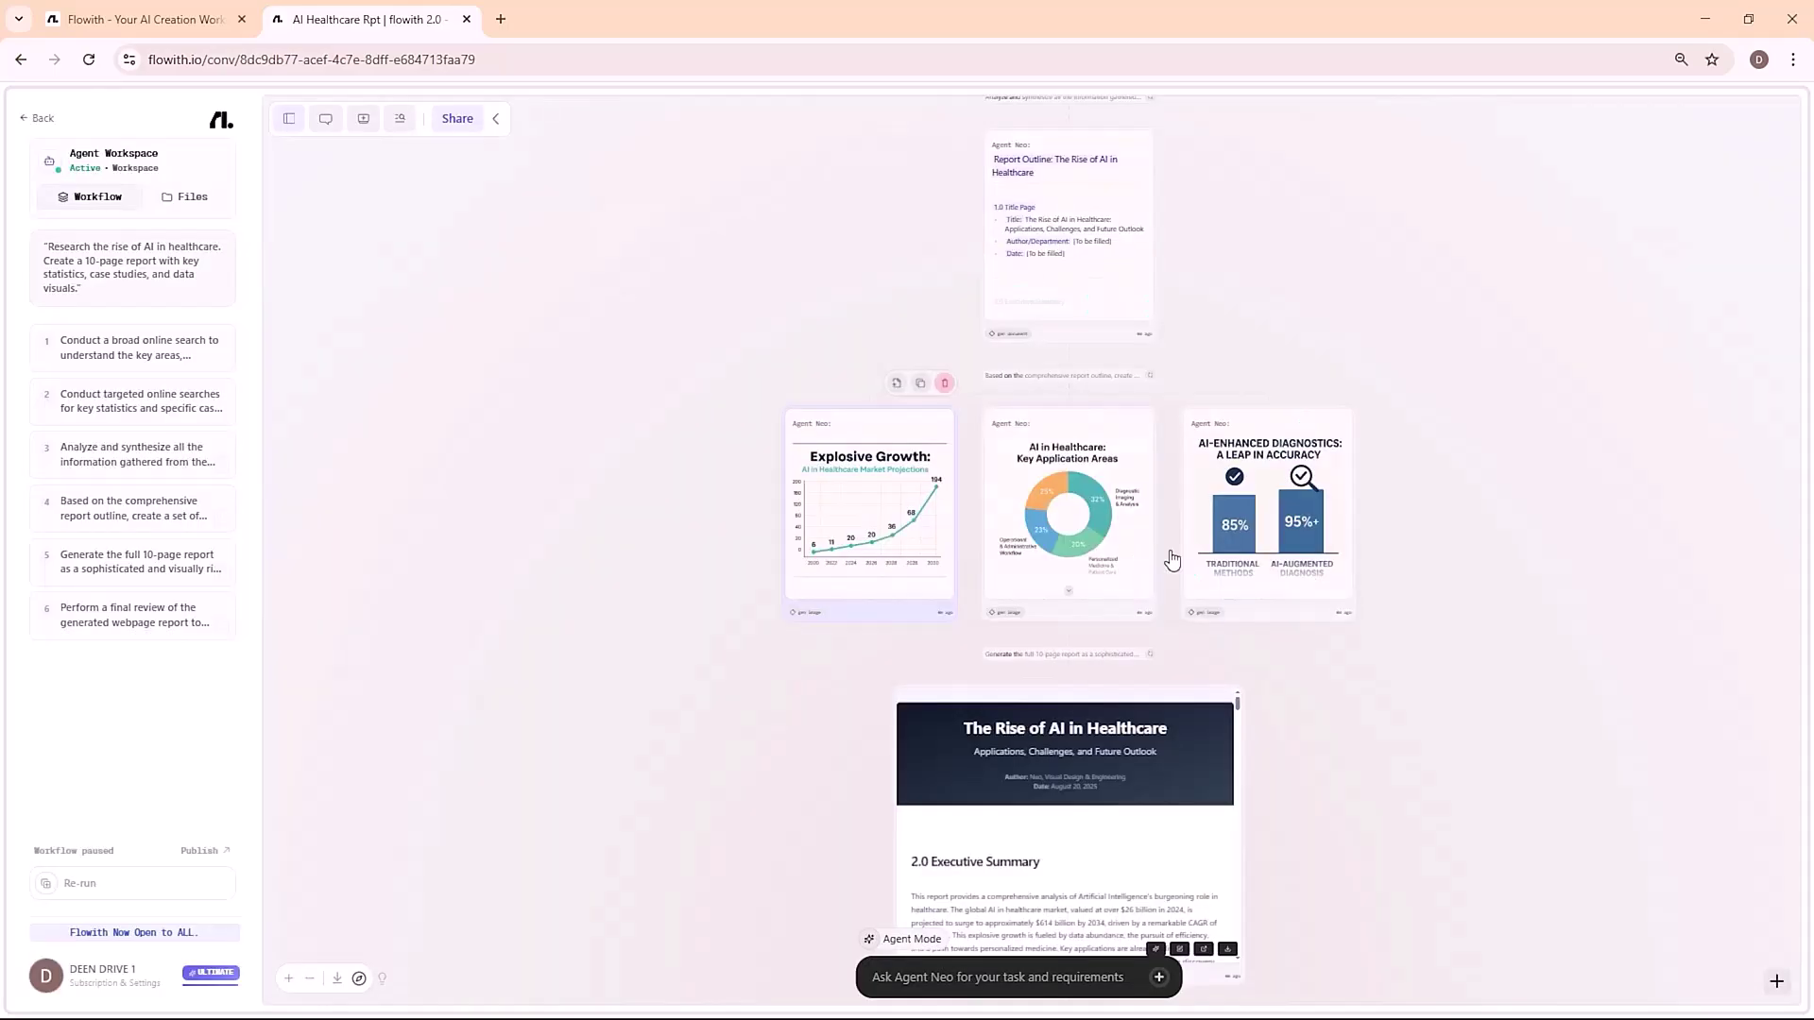
Close the enlarged diagnostics accuracy chart and scroll to the generated report card
click(1172, 559)
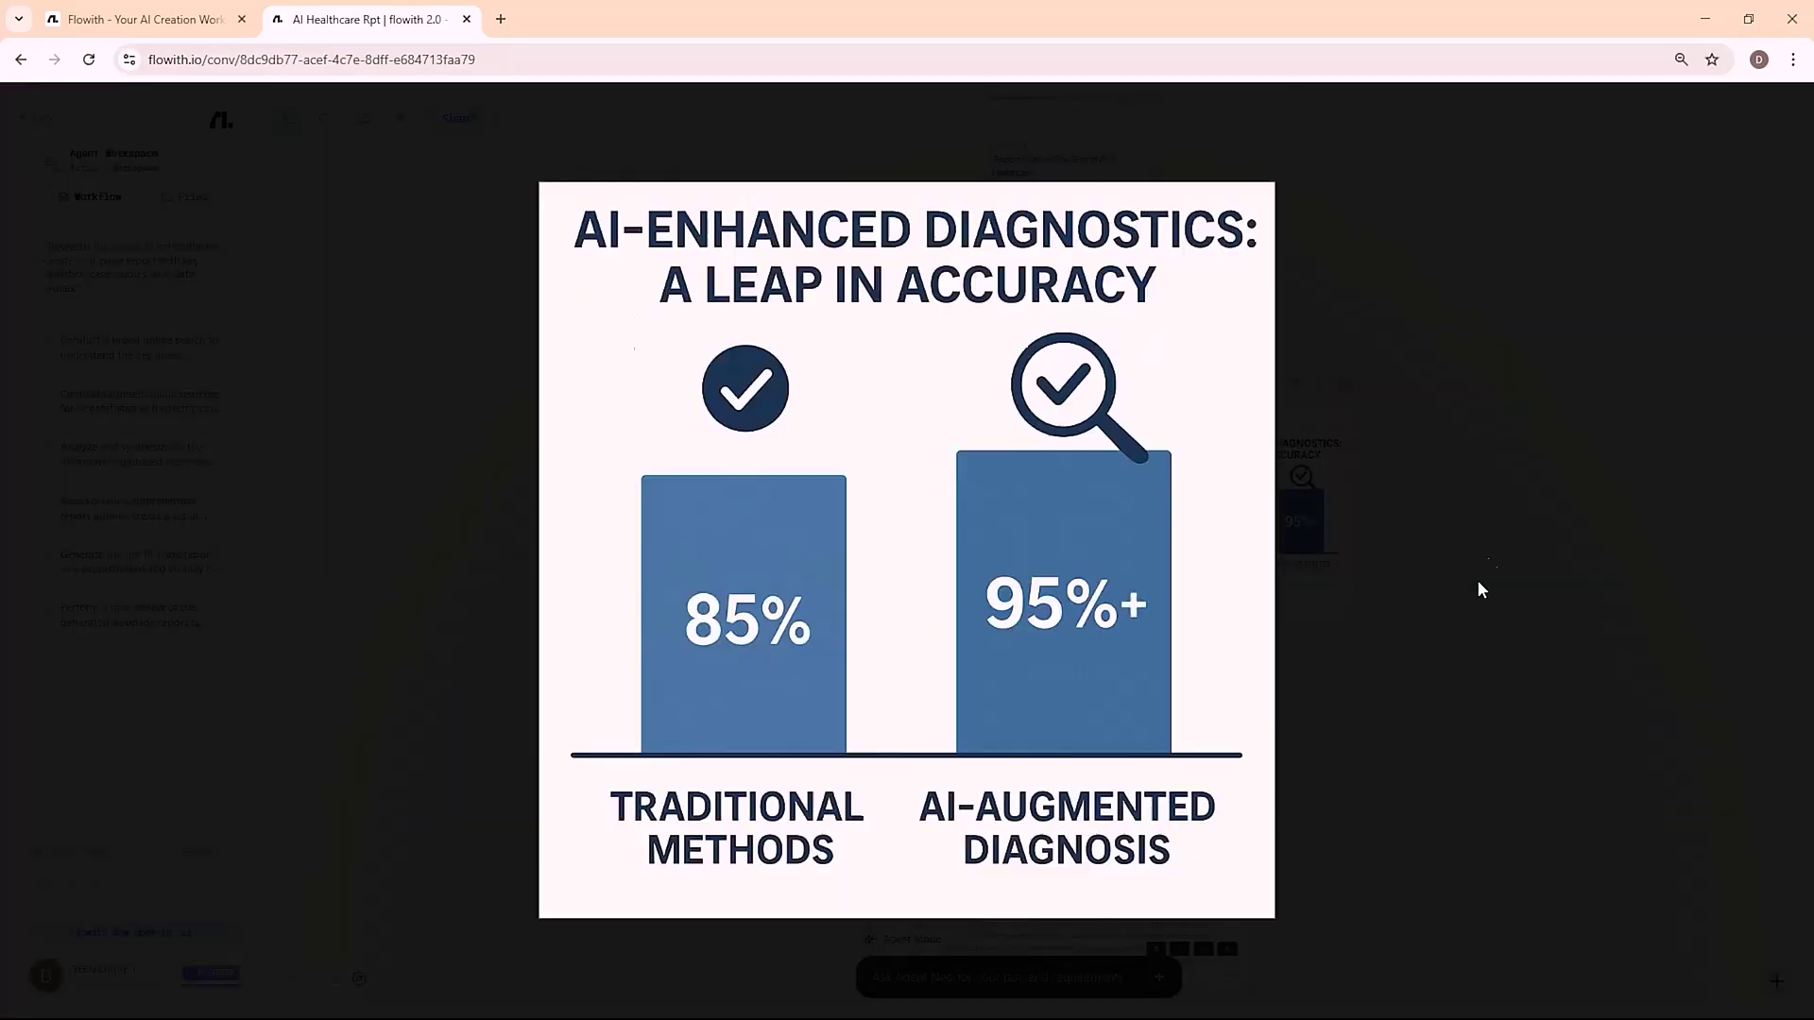
click(1478, 592)
scroll(1267, 592, down, 3)
scroll(1143, 592, down, 5)
scroll(1143, 593, down, 5)
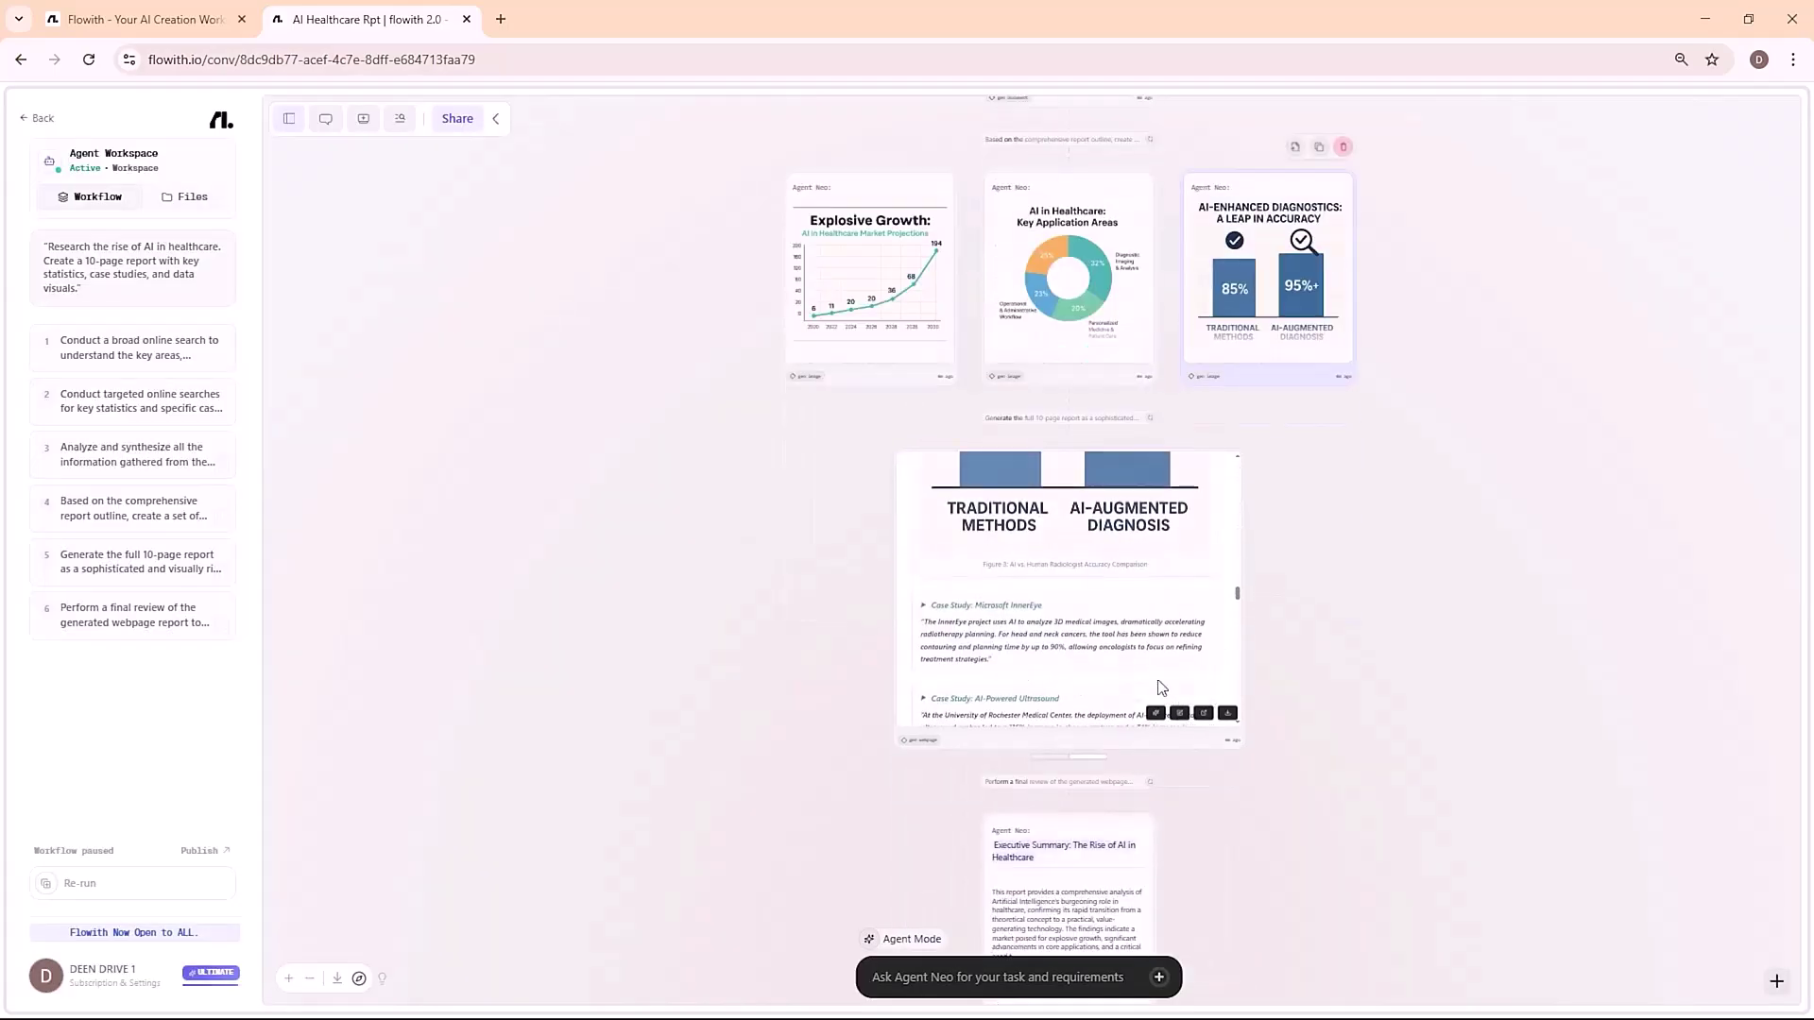
Read the published healthcare report to its conclusion, then expand the agent mode cases gallery
click(1193, 725)
scroll(878, 337, down, 20)
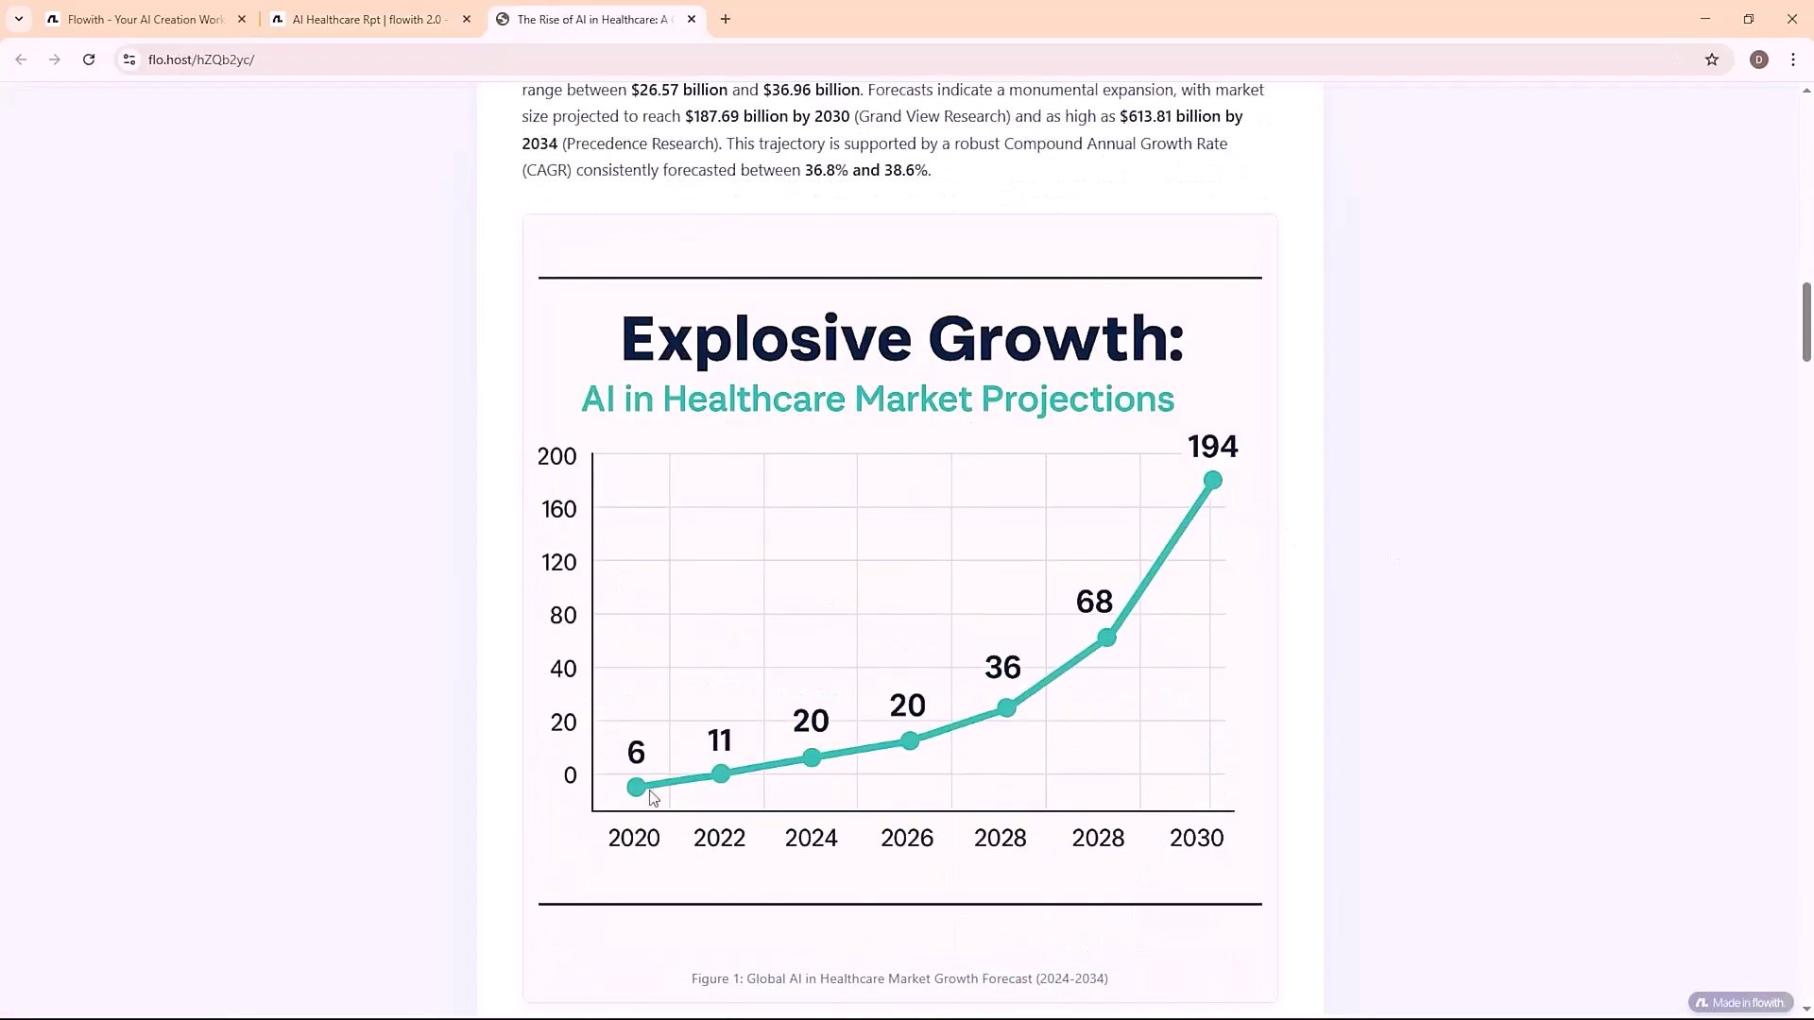
scroll(1016, 530, down, 15)
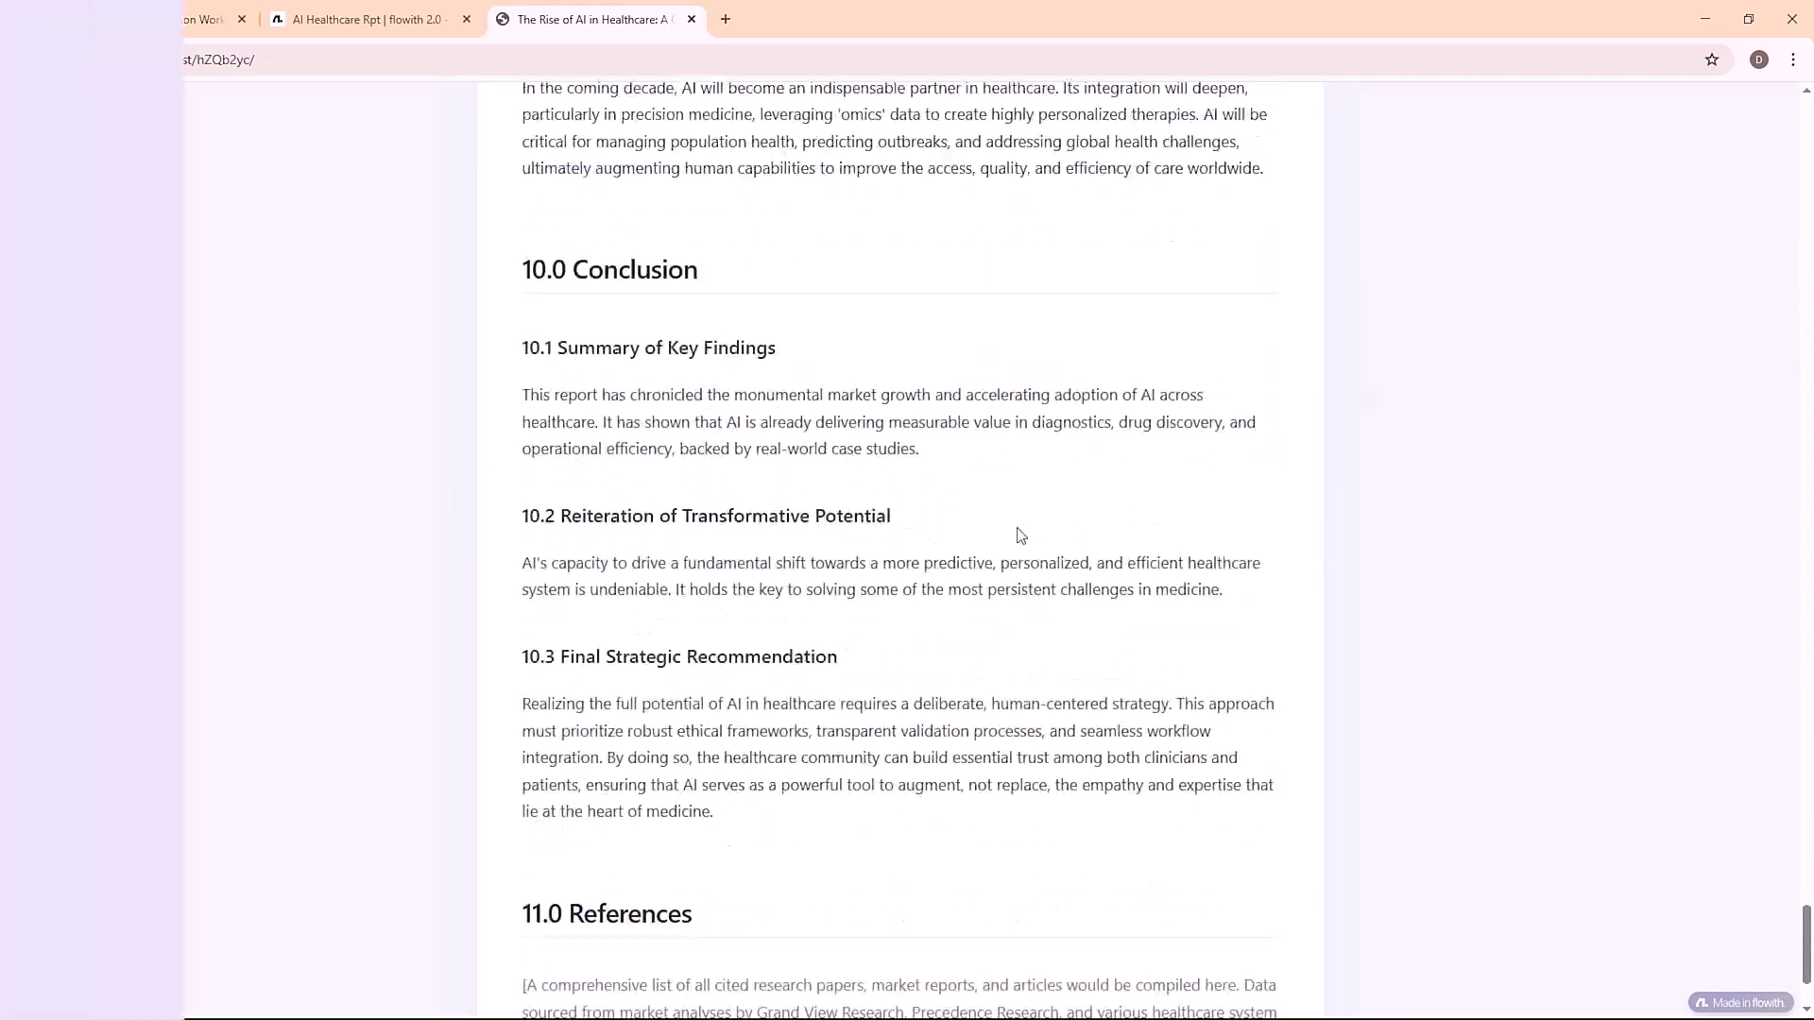
key(ctrl+w)
click(1020, 704)
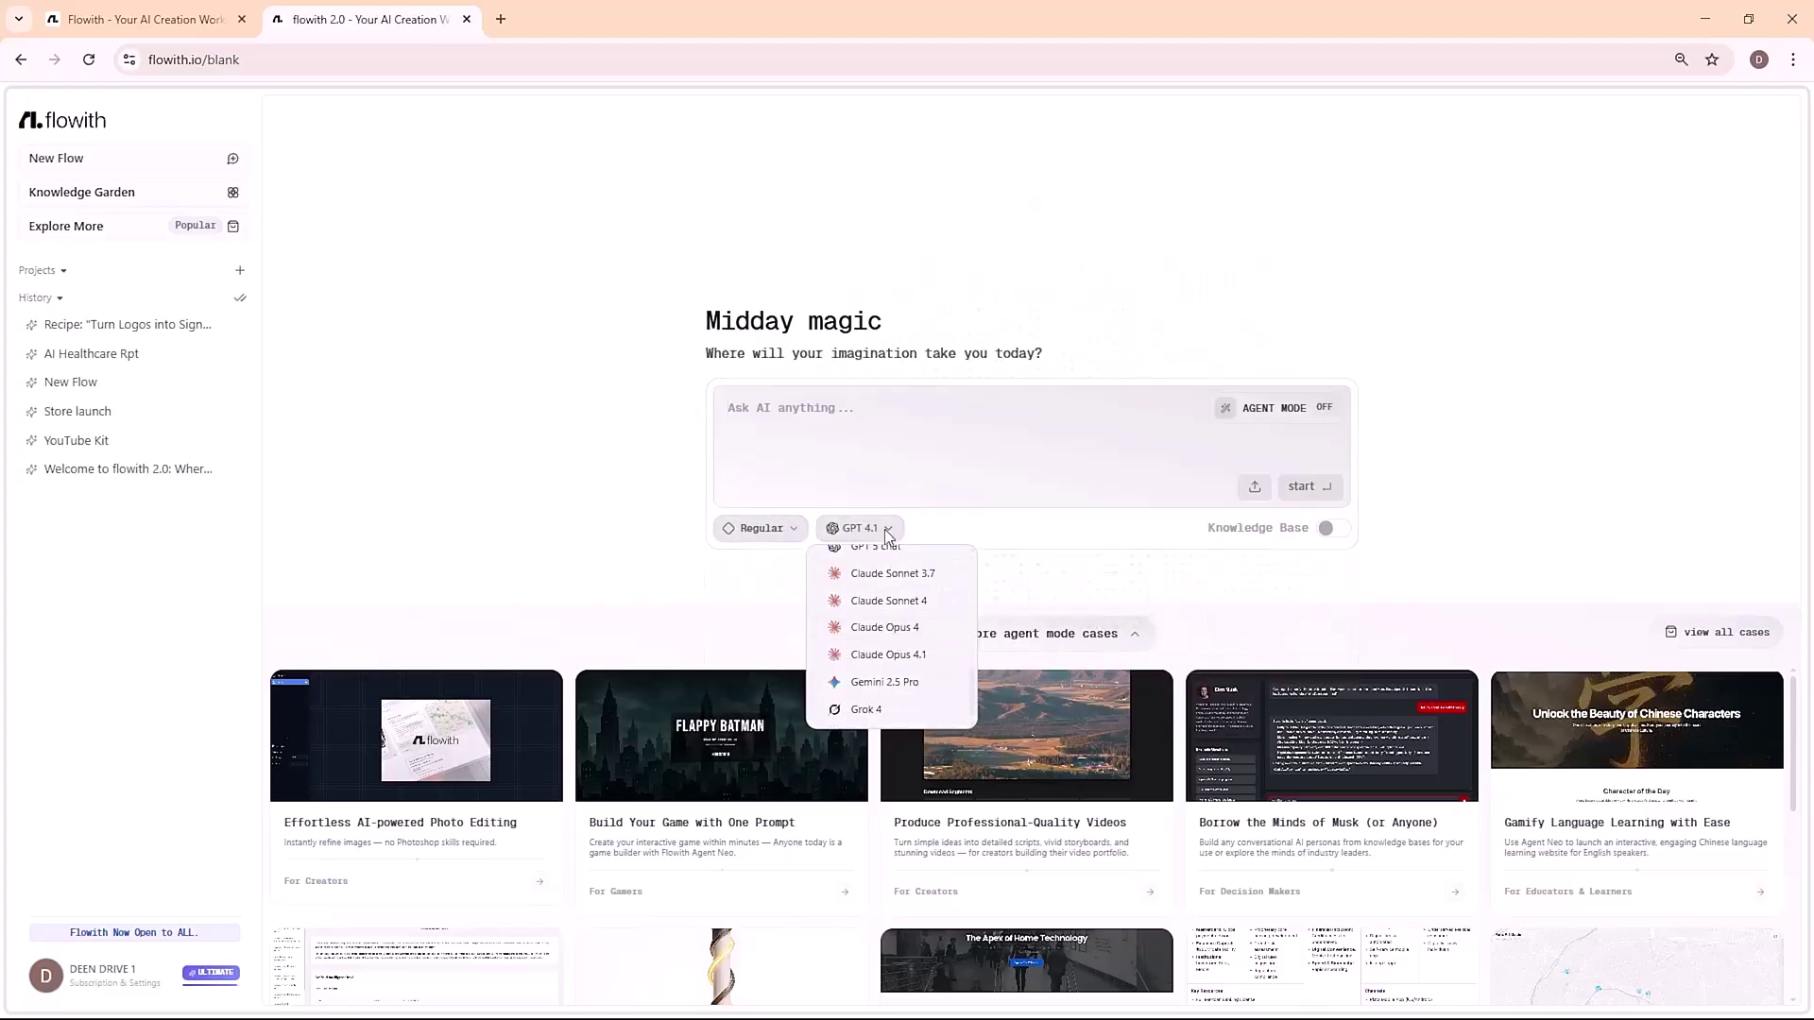
Turn Agent Mode on and scroll through the AegisTerra Store launch webpage preview
click(1275, 411)
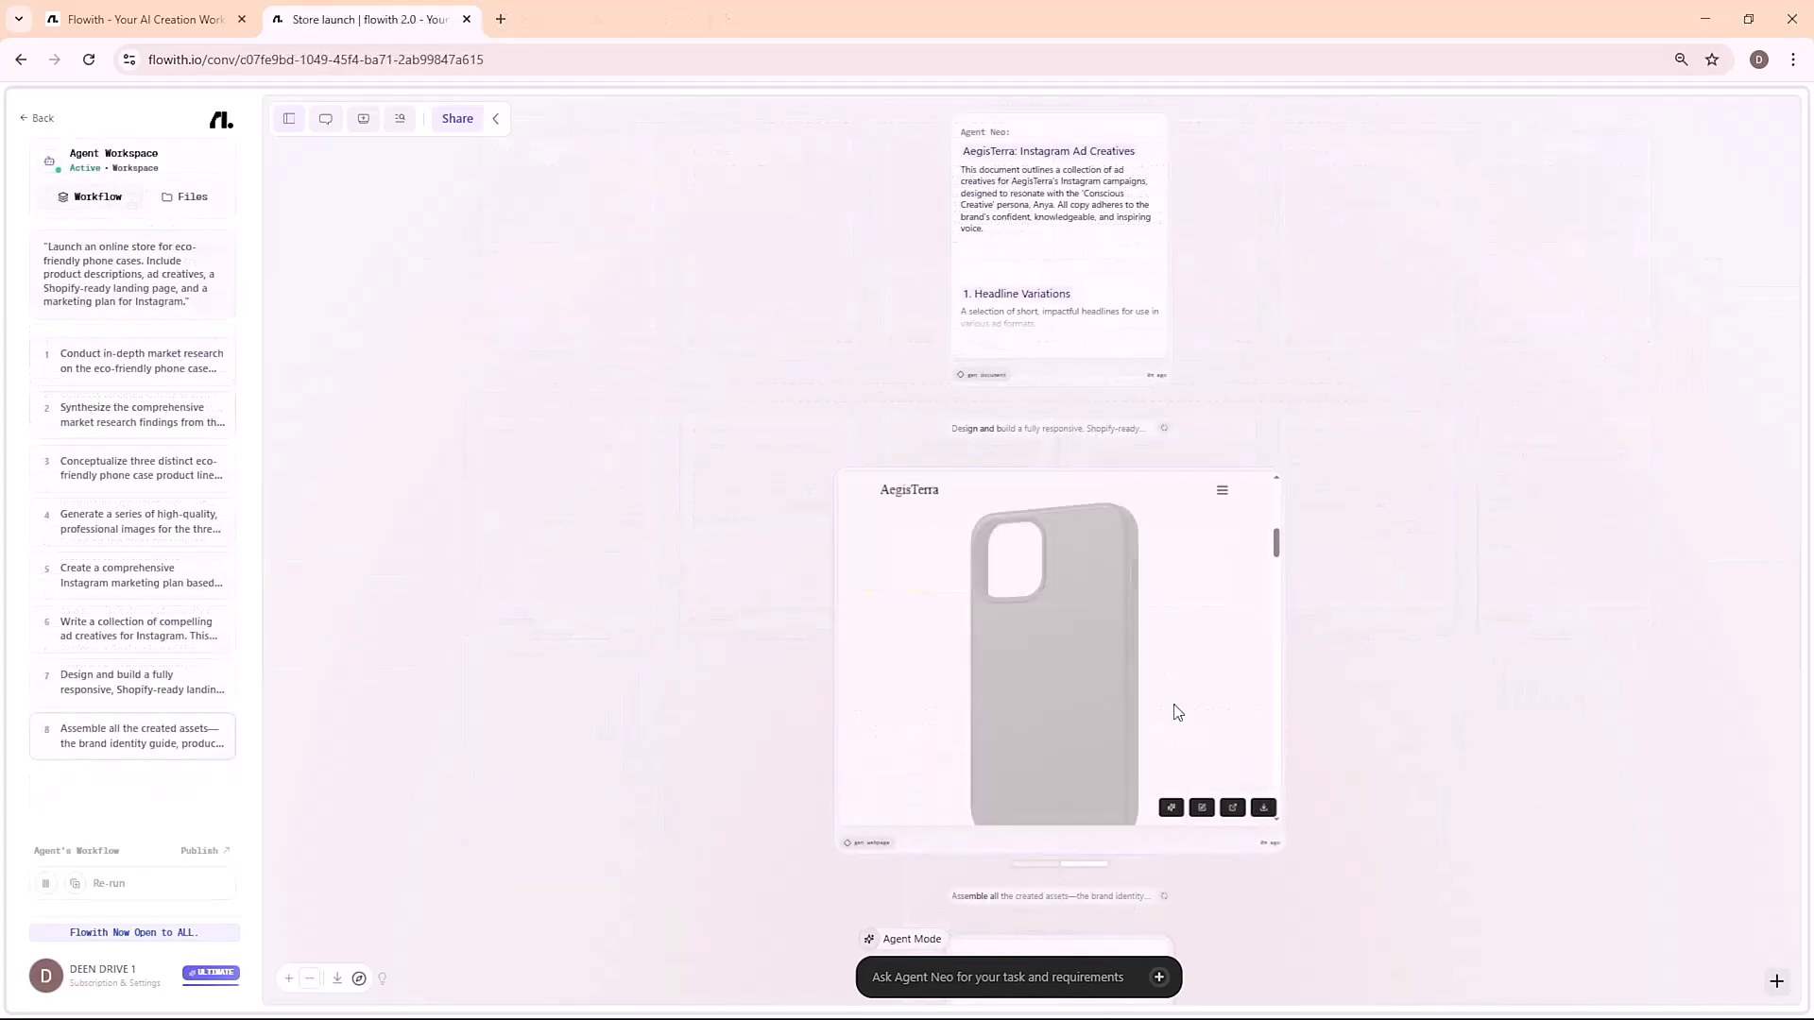
scroll(1178, 713, down, 10)
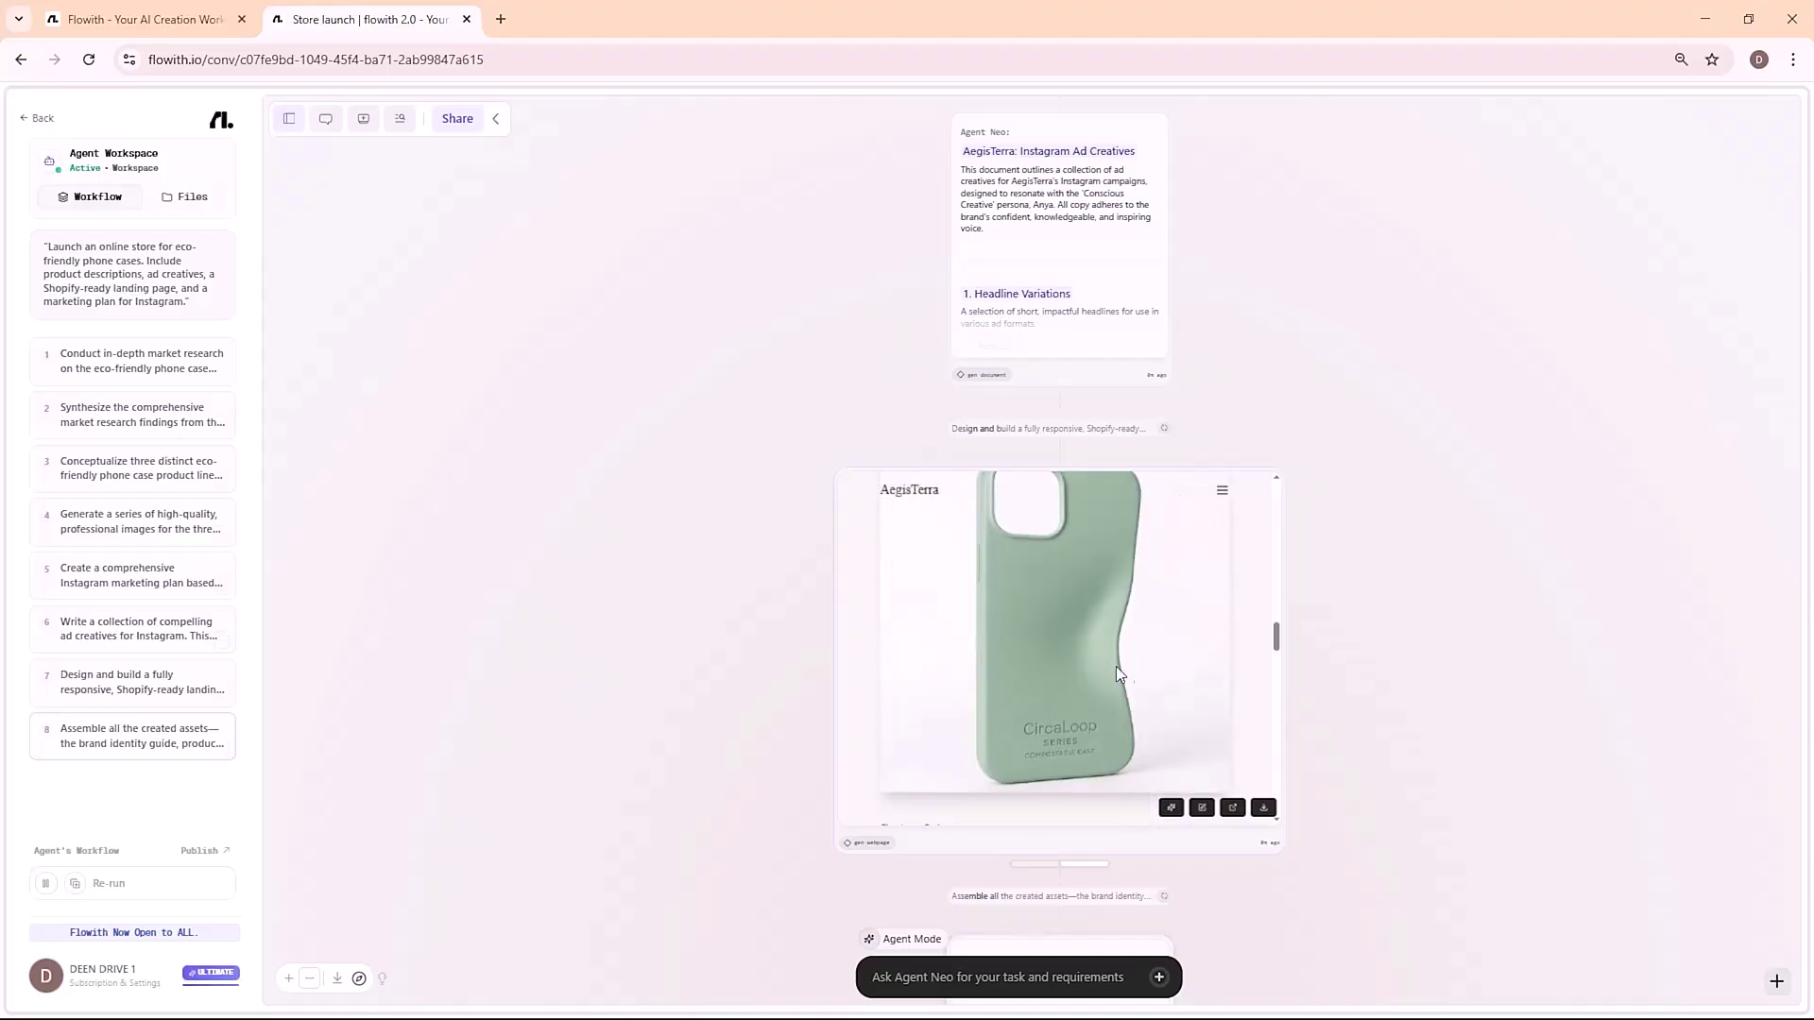
scroll(1057, 679, down, 5)
scroll(1401, 684, down, 5)
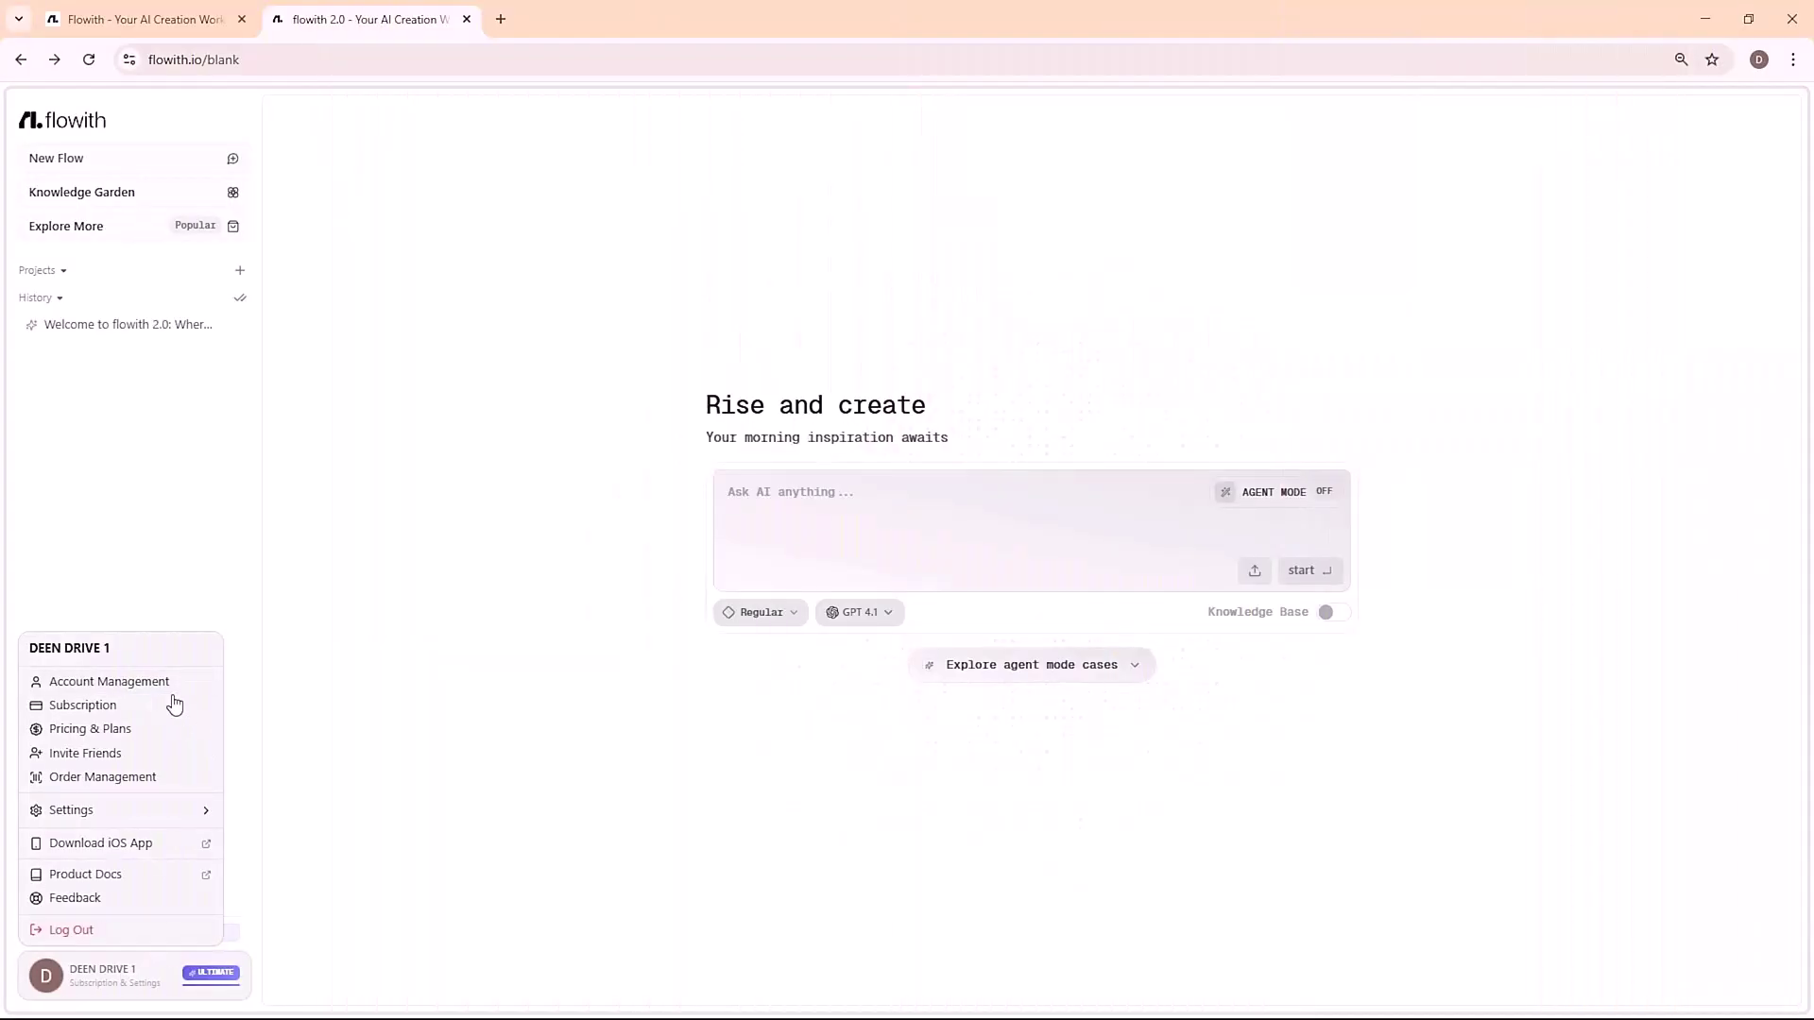
Show Pricing & Plans with monthly prices ($19.90, $49.90, $499.90), down to Free and Enterprise
click(100, 731)
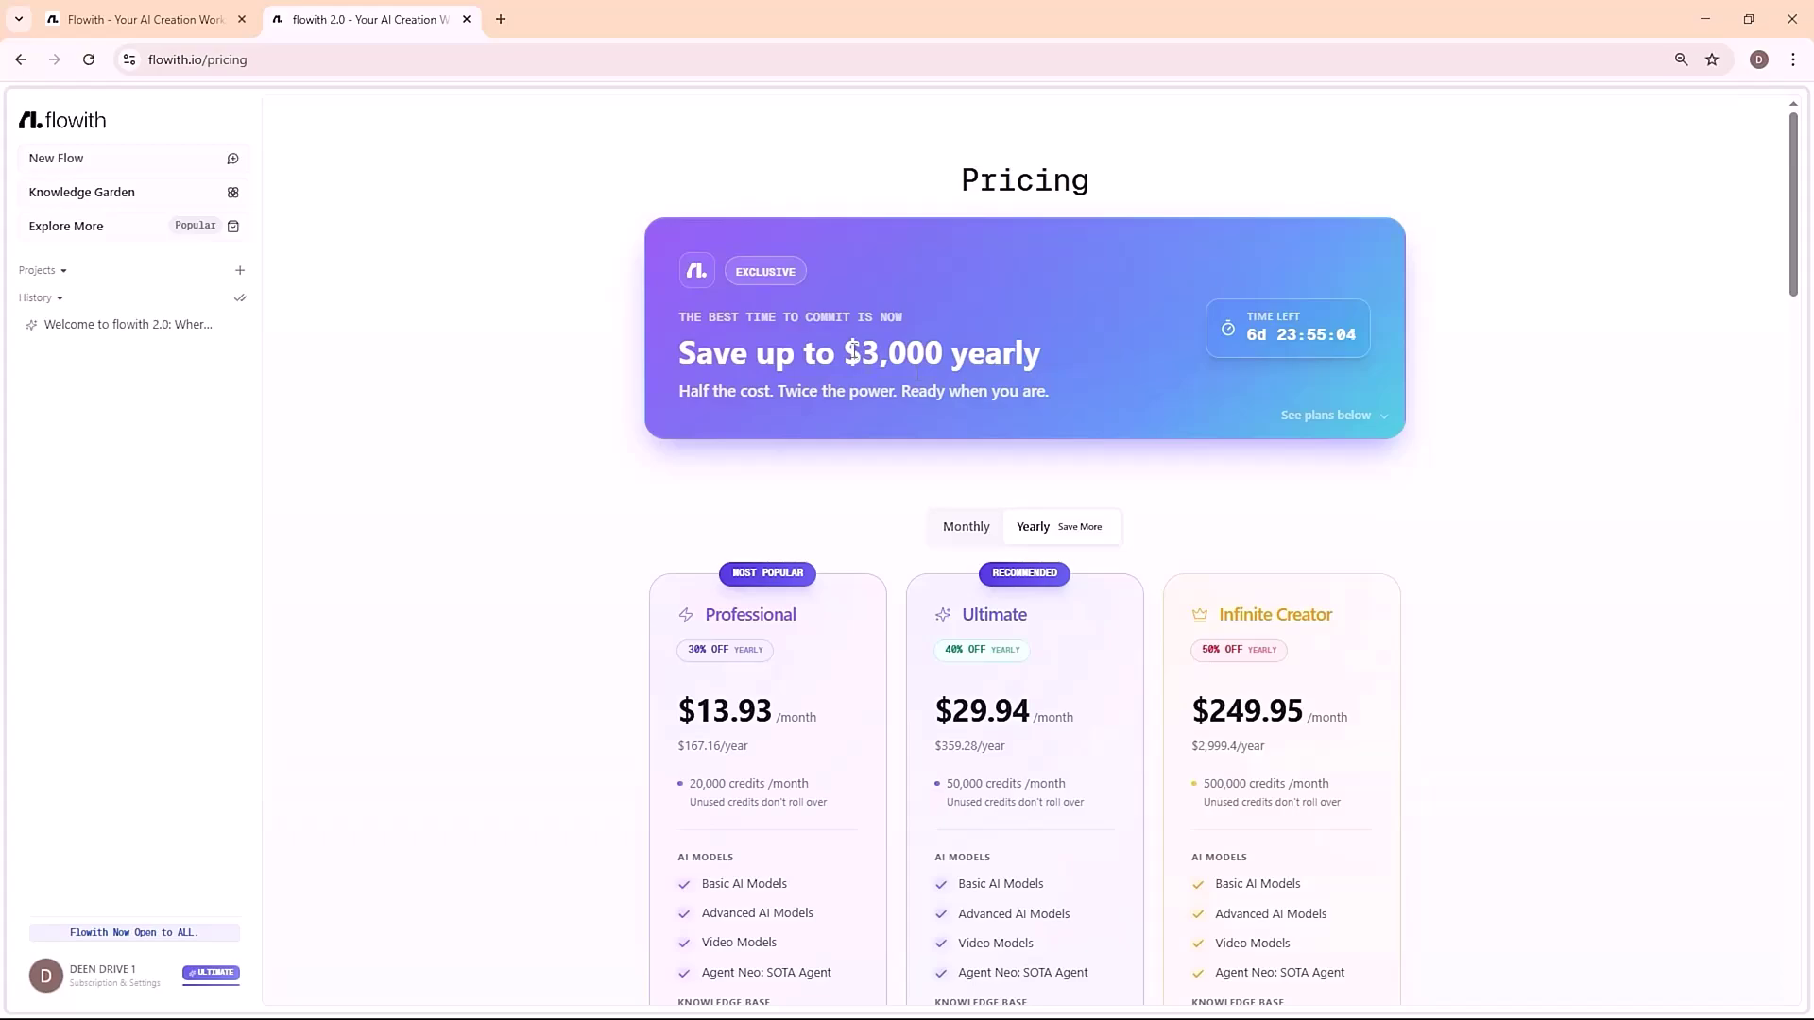
scroll(908, 472, down, 2)
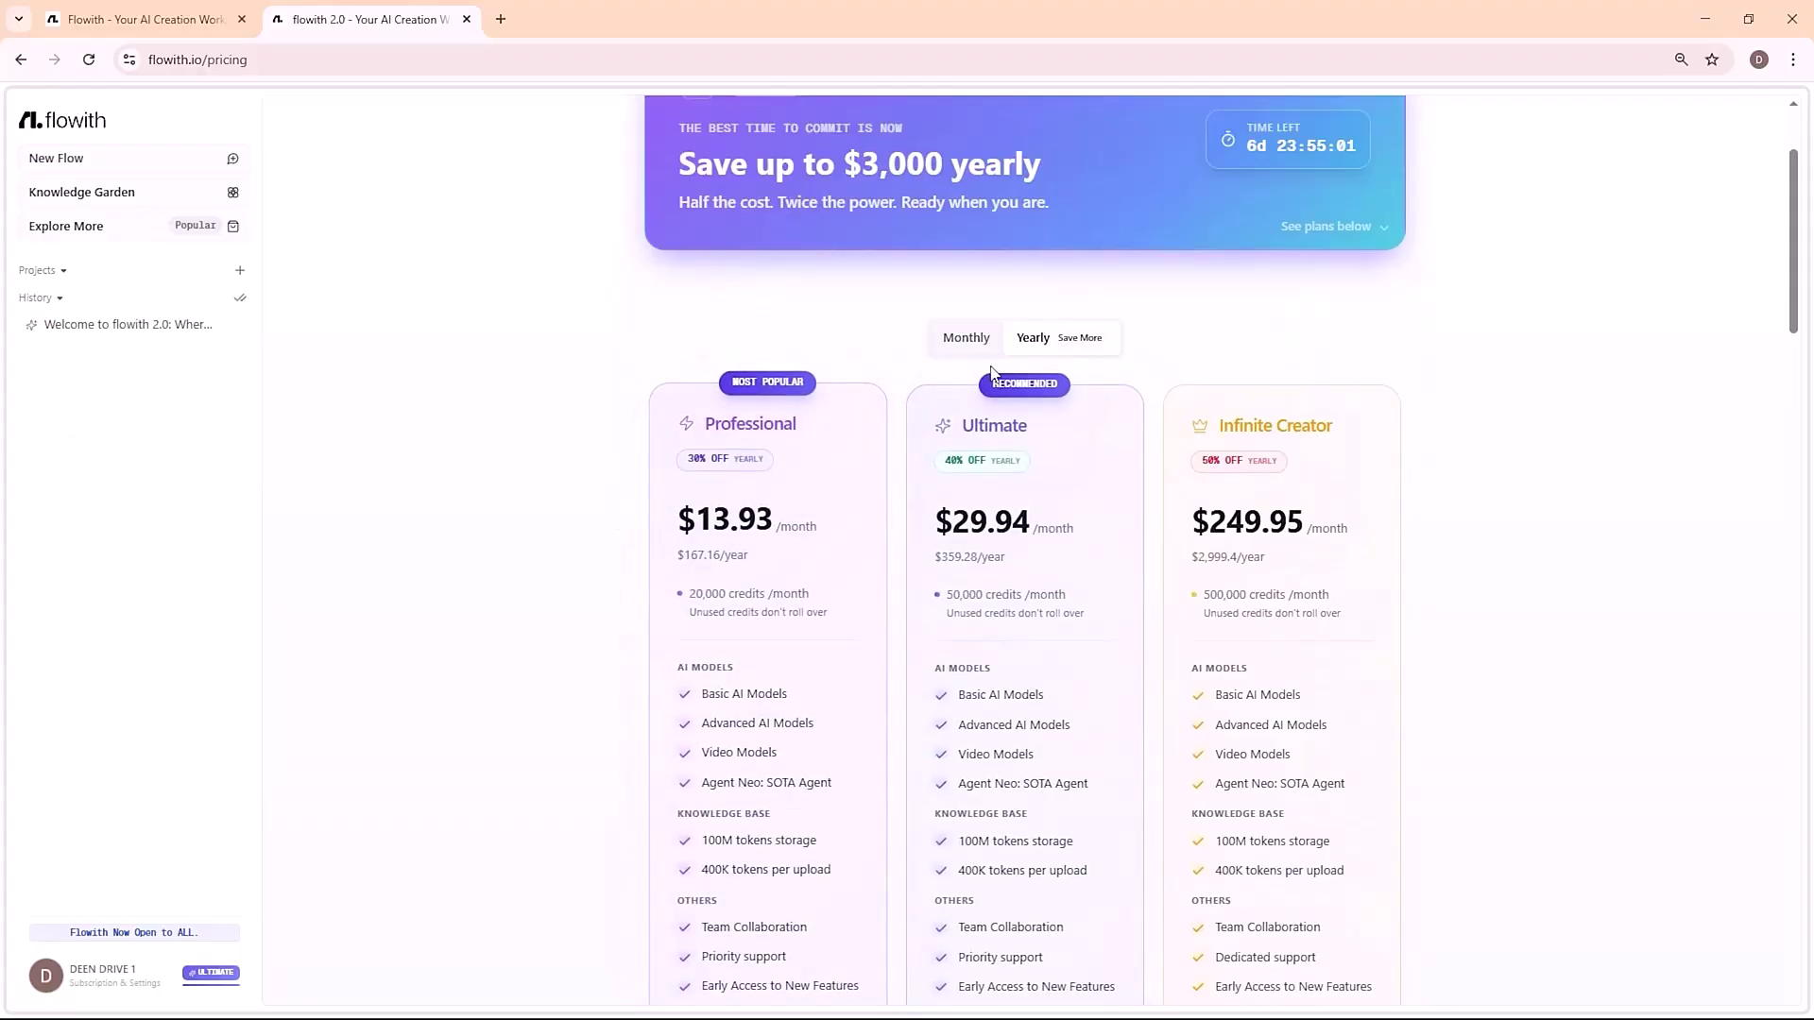
click(941, 342)
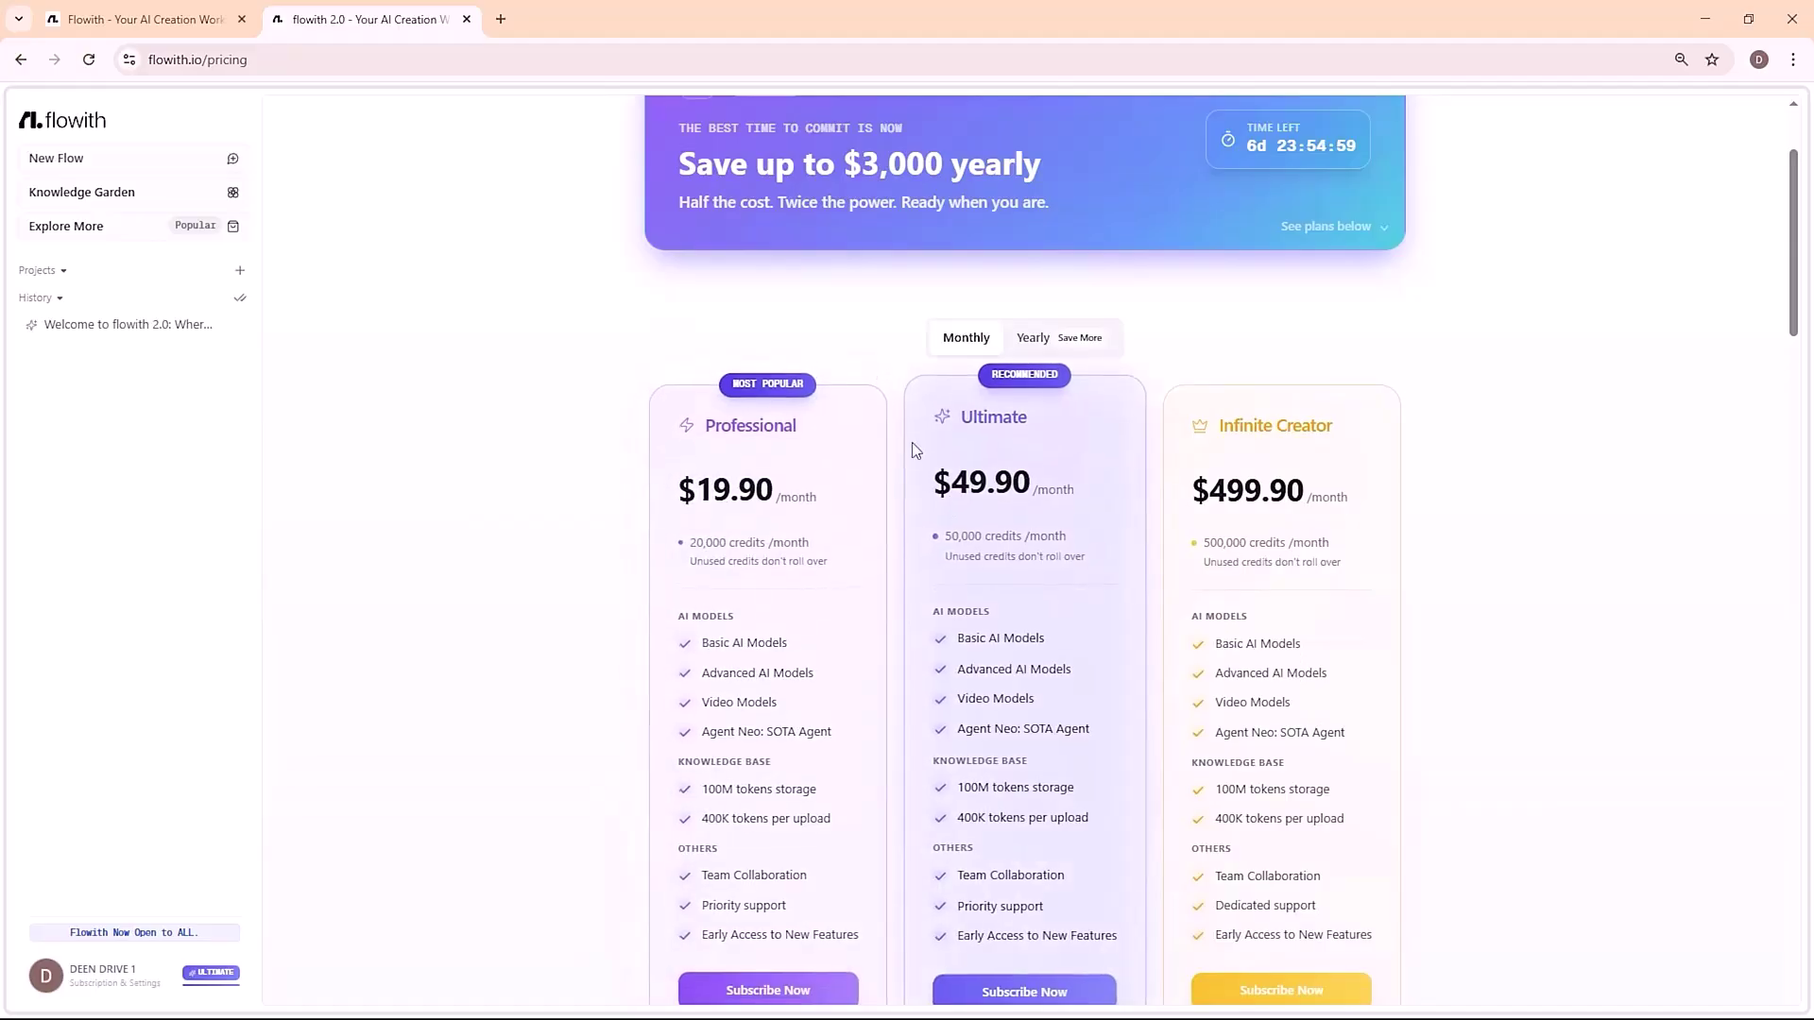
scroll(1039, 472, down, 2)
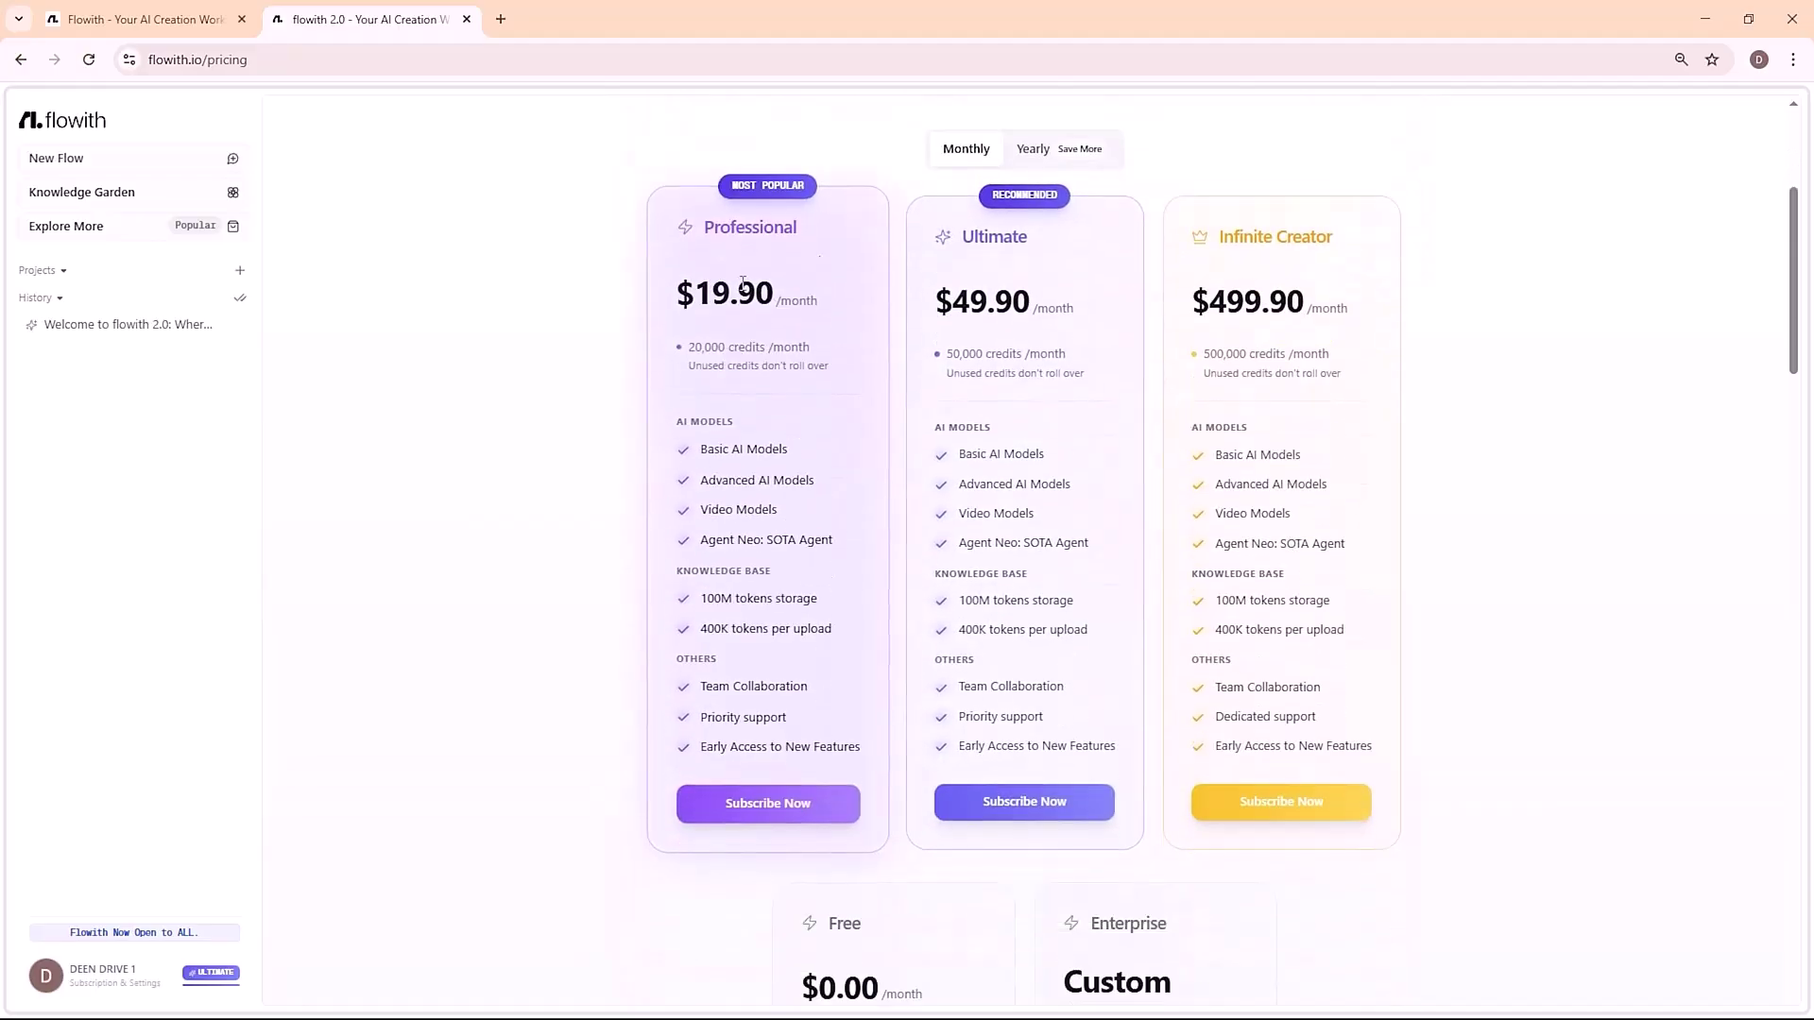
scroll(601, 420, down, 6)
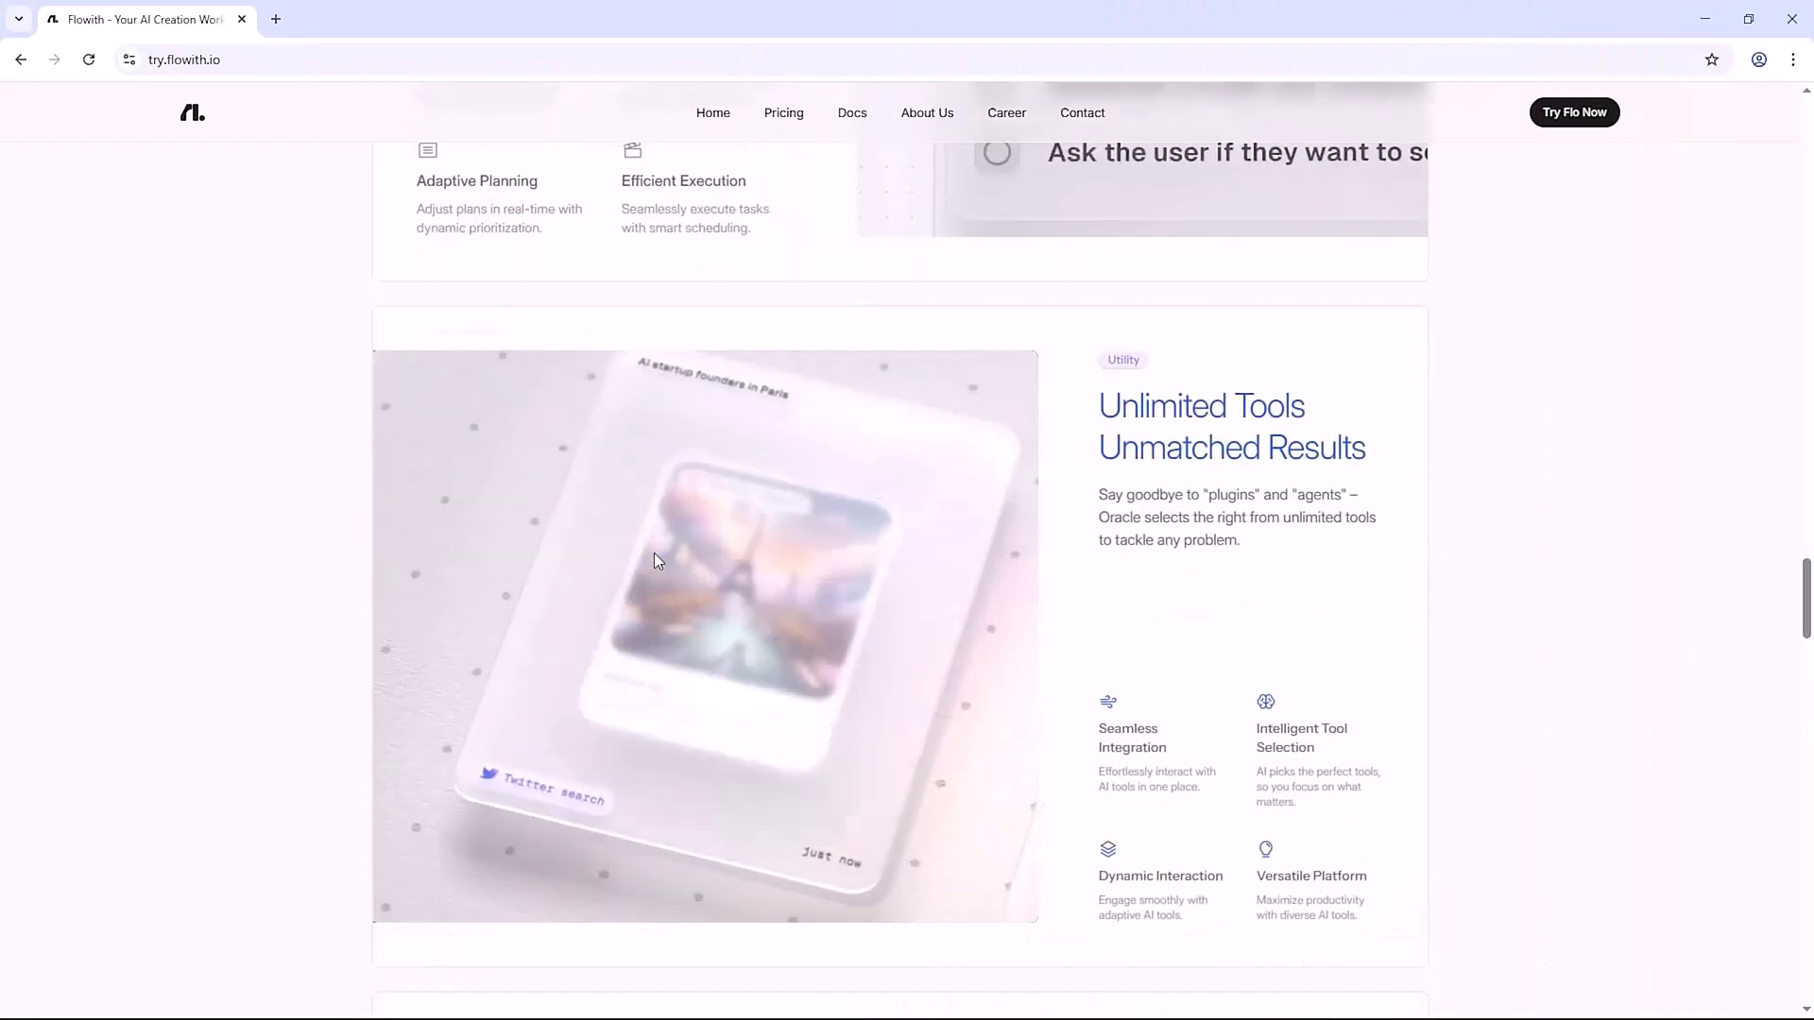
Scroll the try.flowith.io homepage from Unlimited Tools down to Multithread Interface
scroll(657, 562, down, 8)
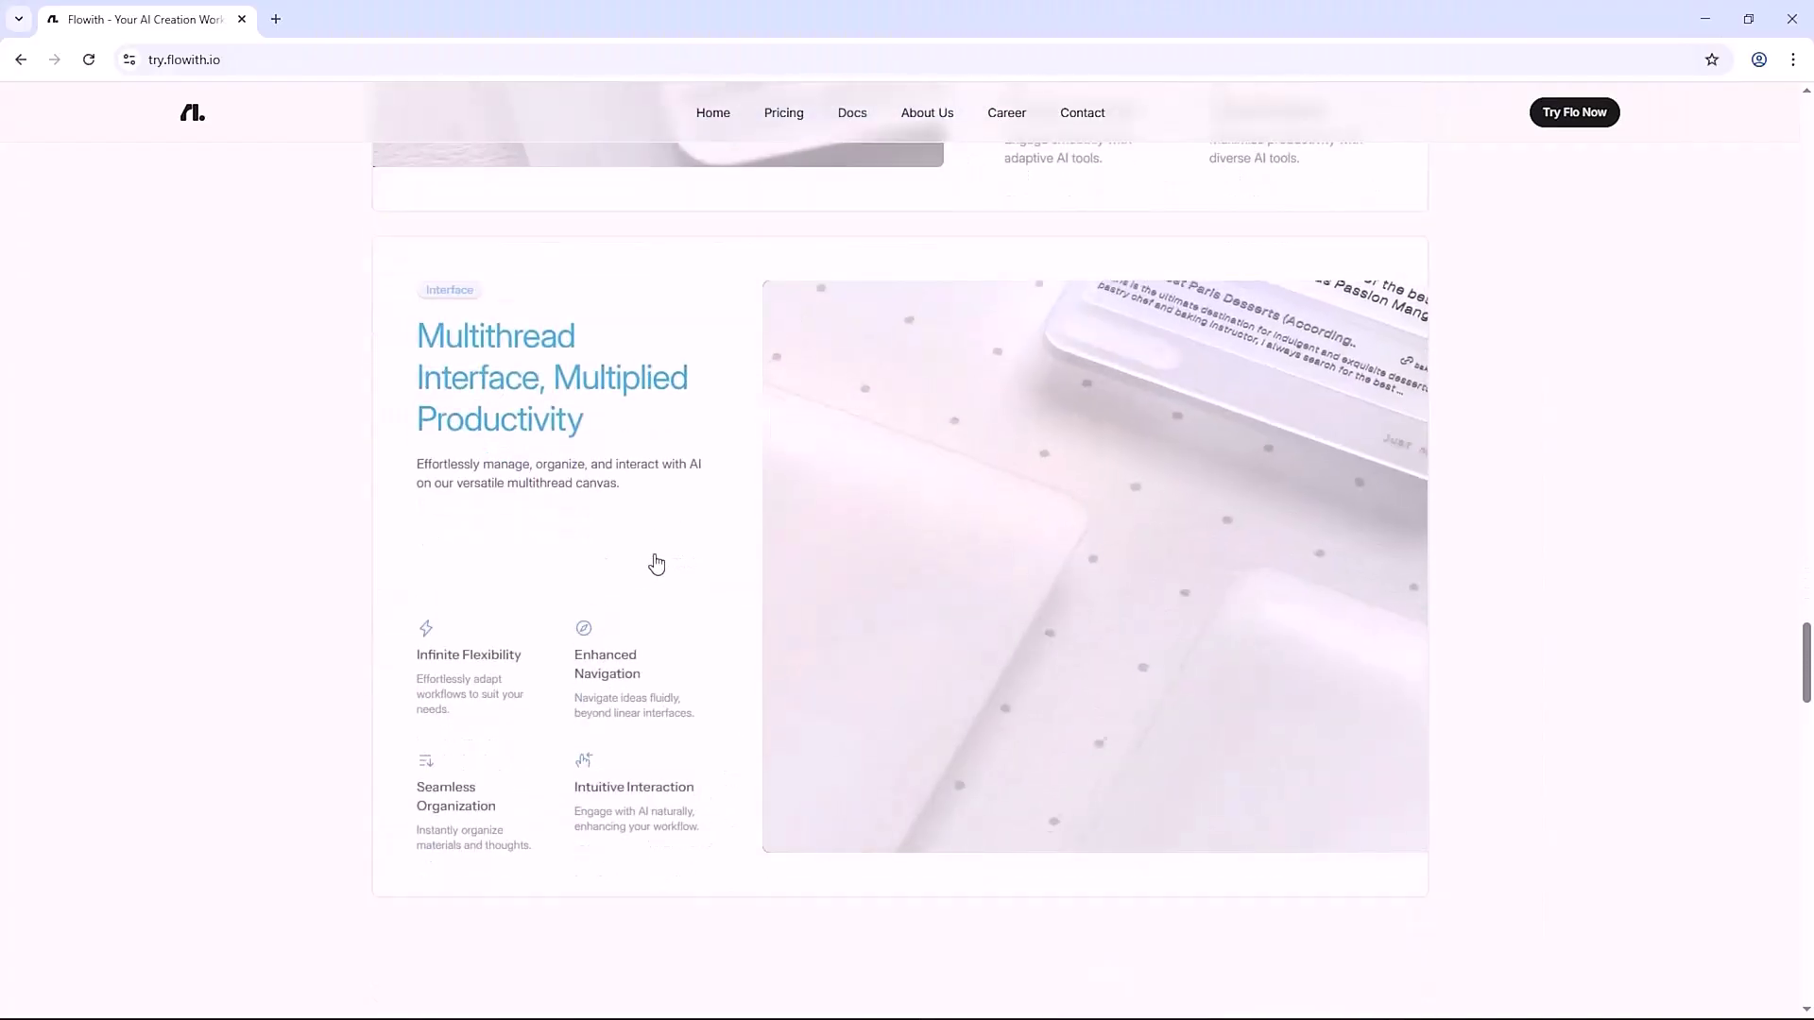